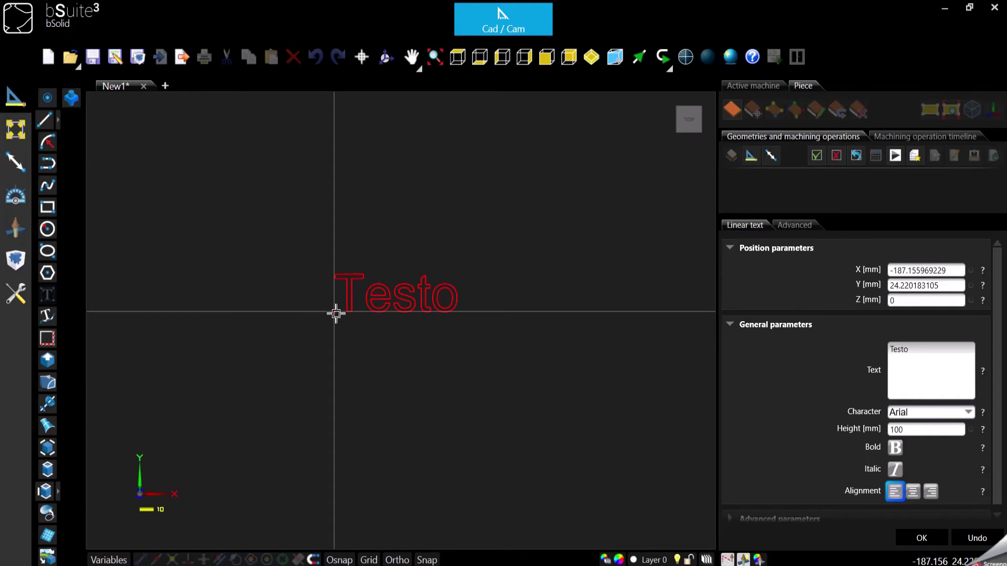
Step: Place the default 'Testo' linear text, Arial 100 mm, just above the origin
click(338, 312)
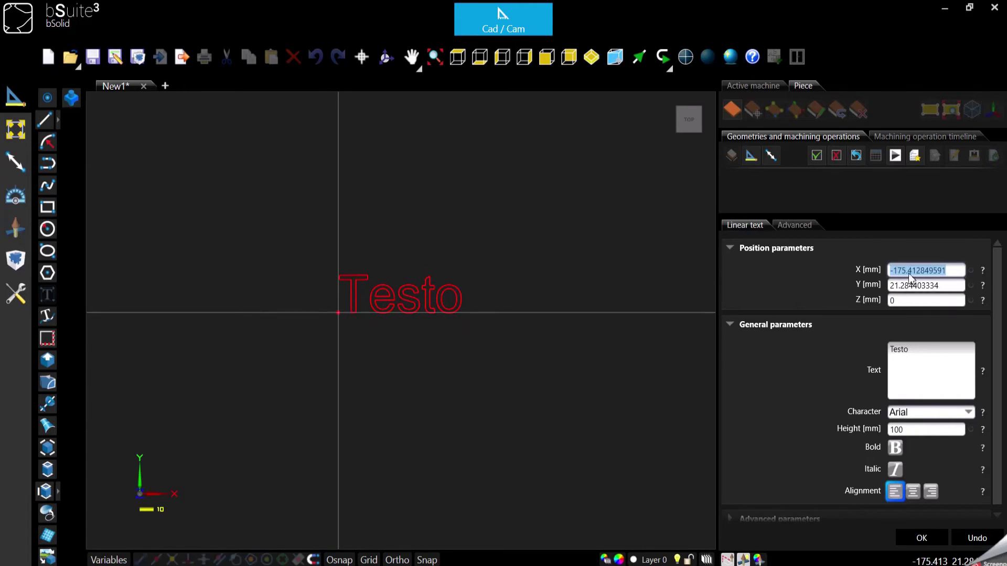
drag(948, 270, 882, 283)
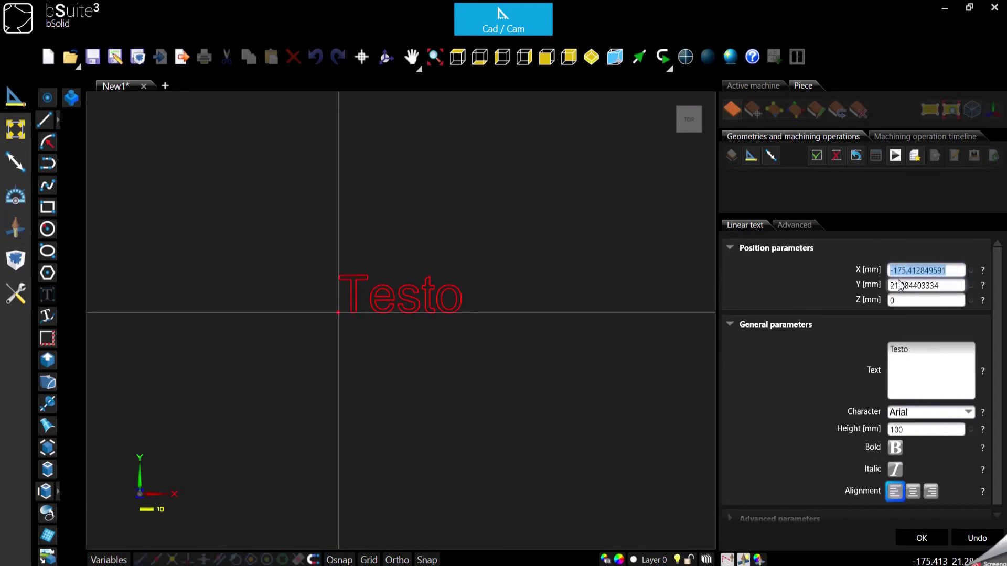
drag(948, 285, 888, 285)
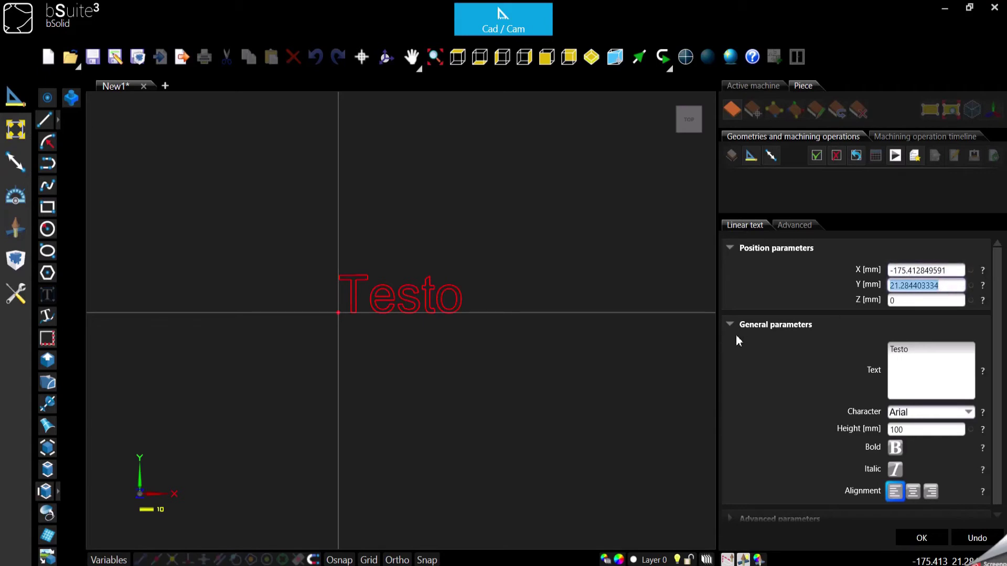
click(924, 302)
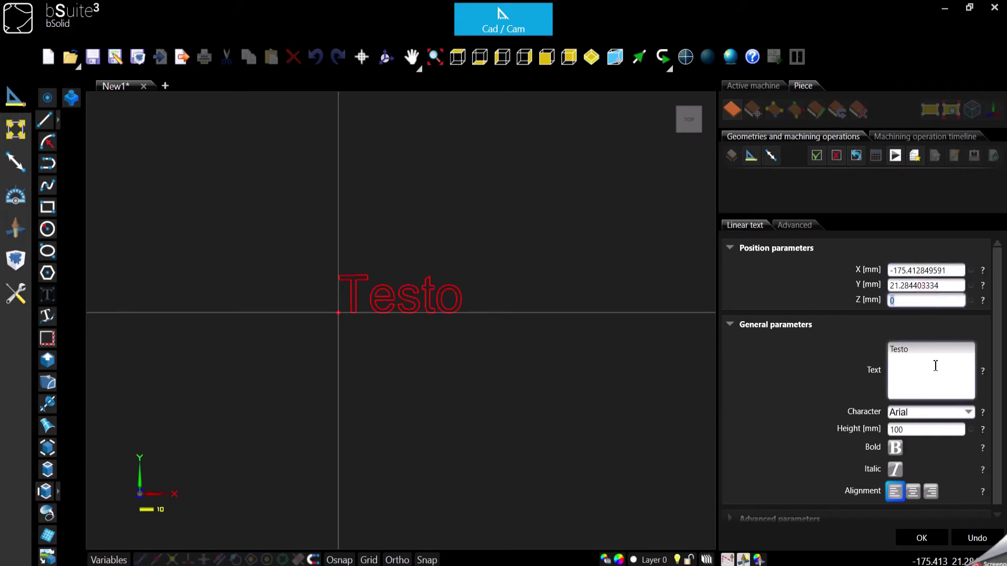
click(916, 349)
scroll(916, 350, down, 1)
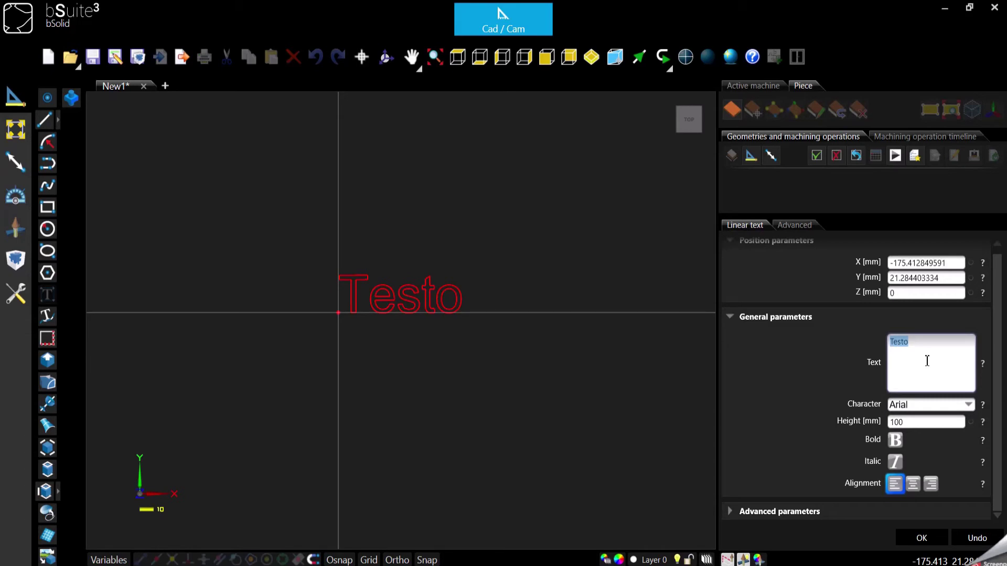
Step: Change the text to 'Hello', try Arial Rounded MT and Bodoni MT, then settle on Britannic
text(Hello)
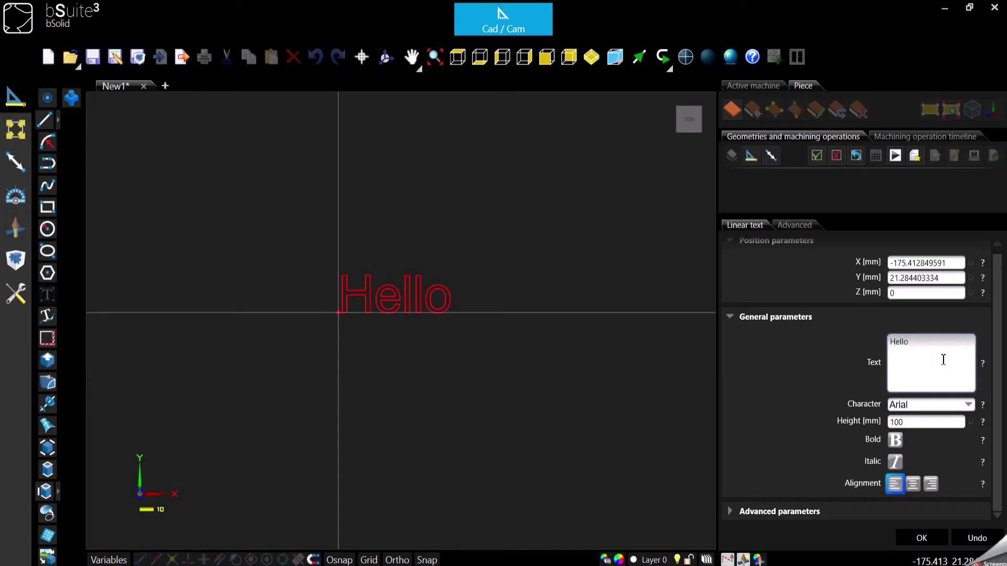
click(919, 407)
click(921, 440)
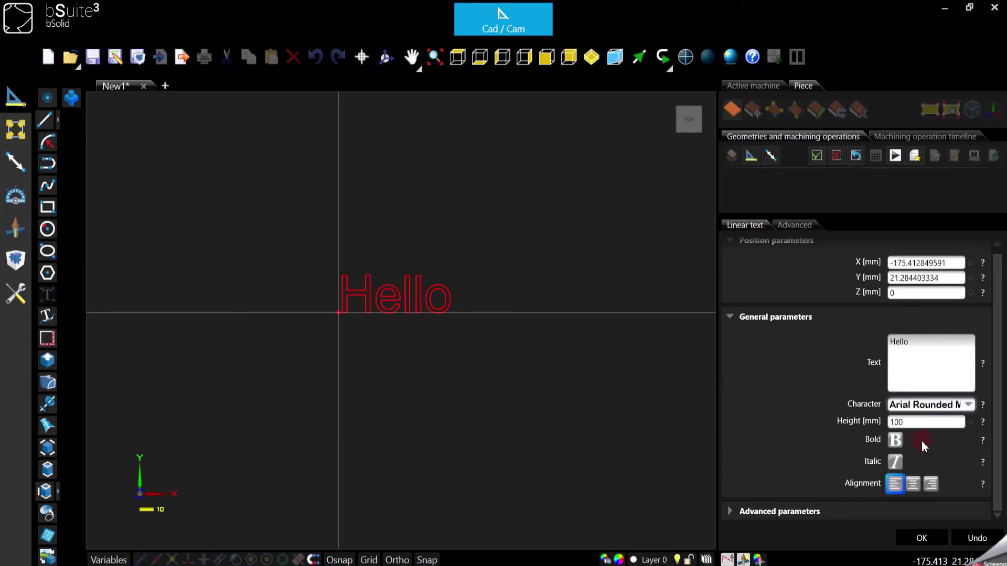
click(904, 406)
scroll(939, 496, down, 3)
click(918, 455)
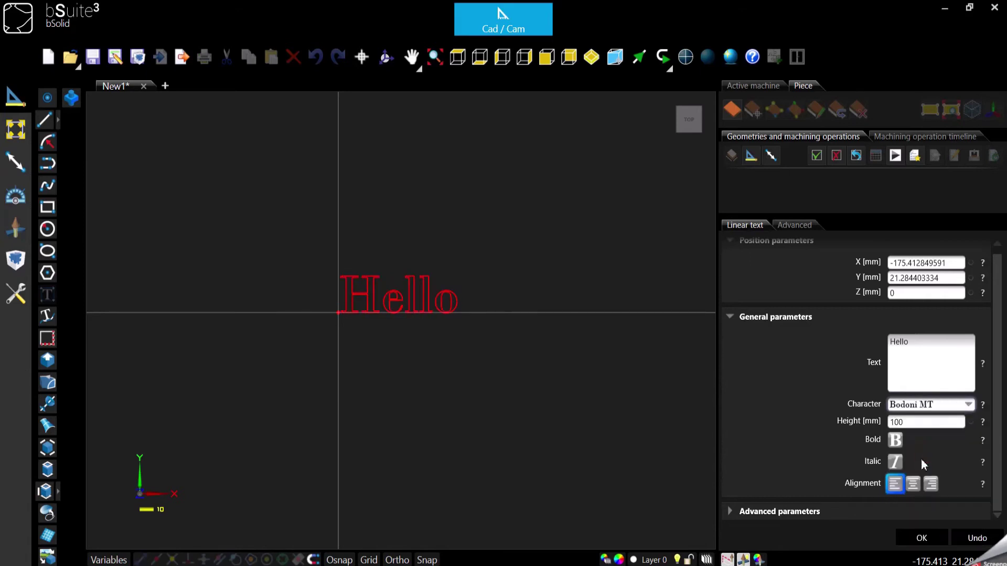
scroll(923, 410, down, 5)
click(923, 410)
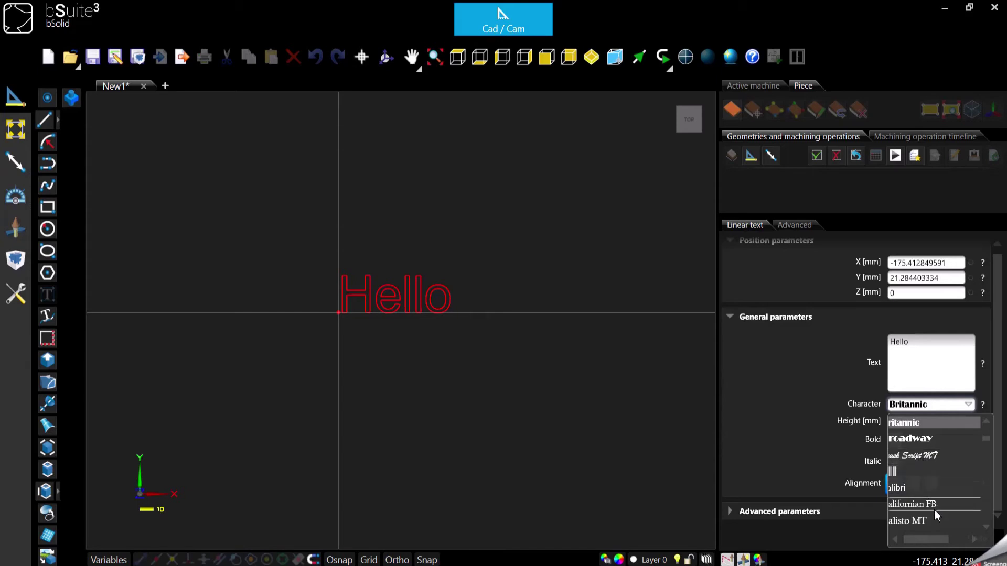
click(847, 431)
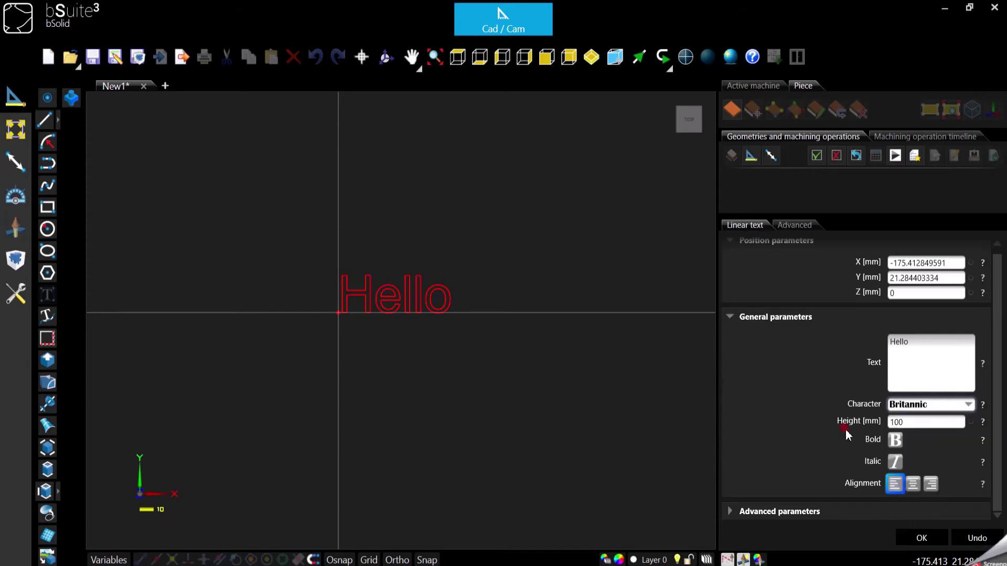
Step: Try height 200, restore 100 mm, and toggle bold and italic back off
double_click(916, 422)
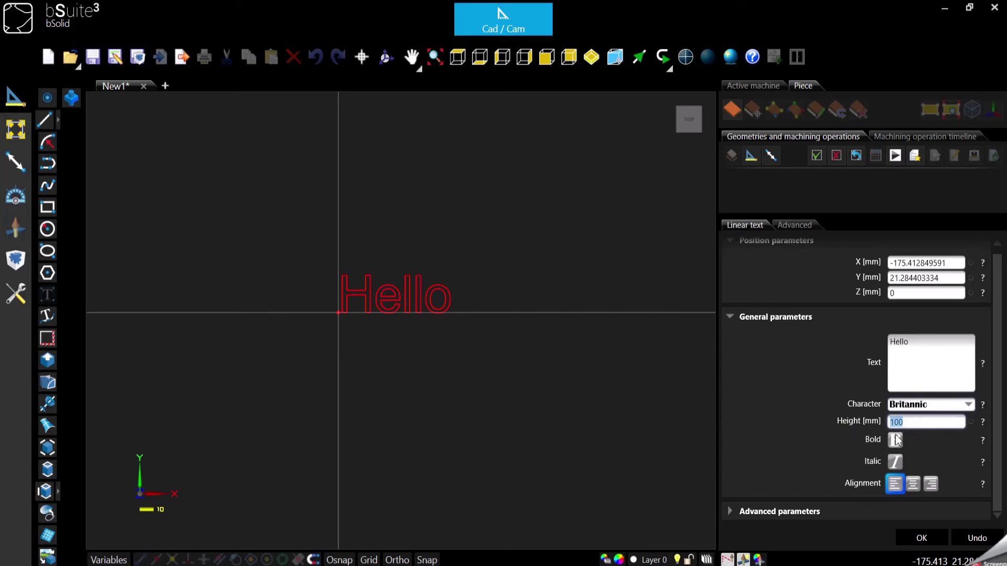
text(200)
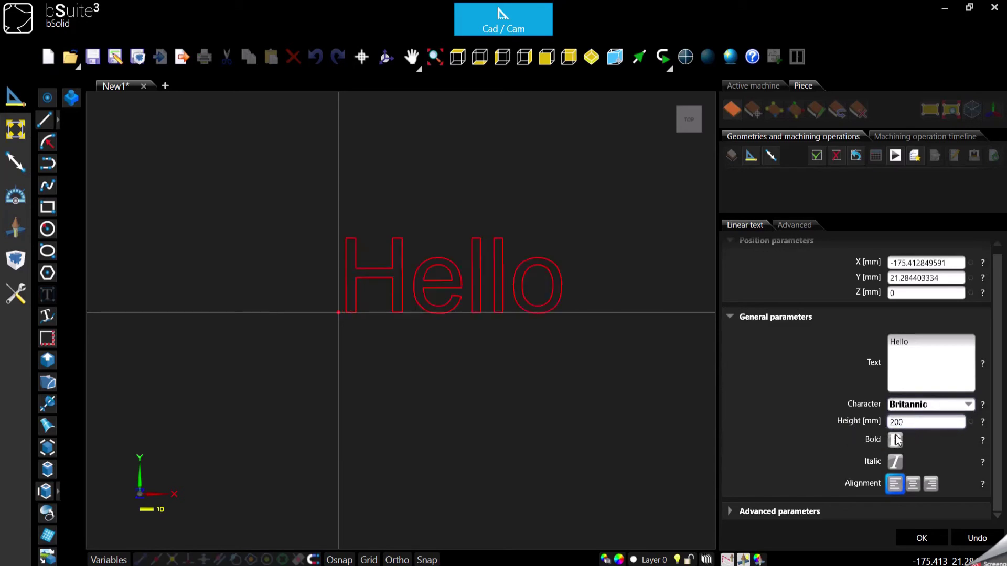
double_click(906, 422)
text(100)
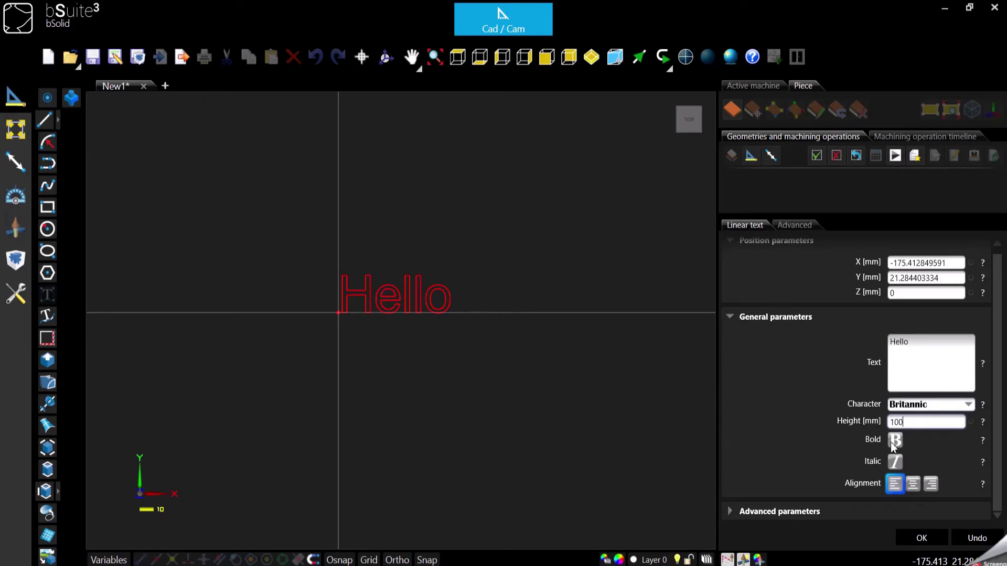
click(894, 441)
click(895, 444)
click(896, 463)
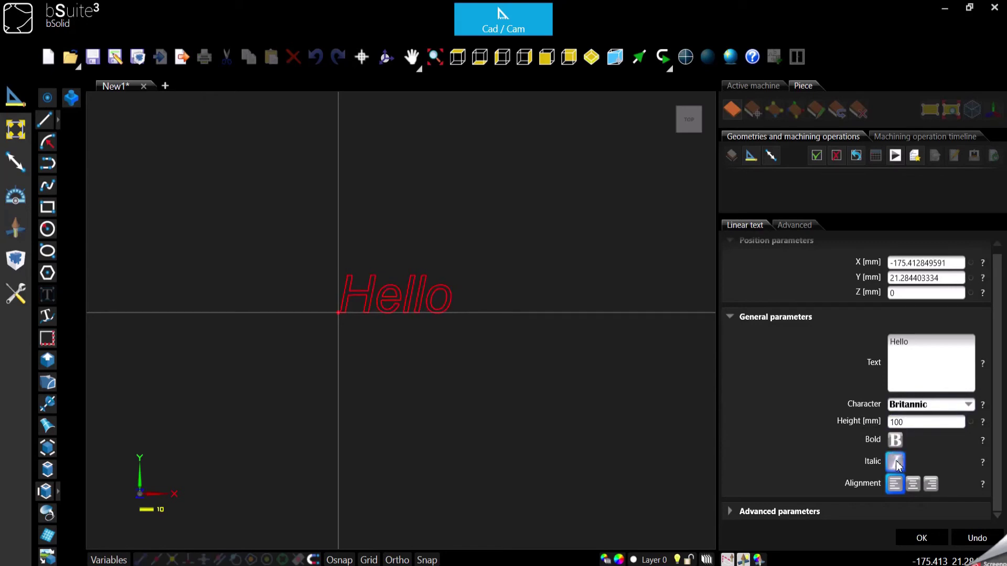
click(897, 463)
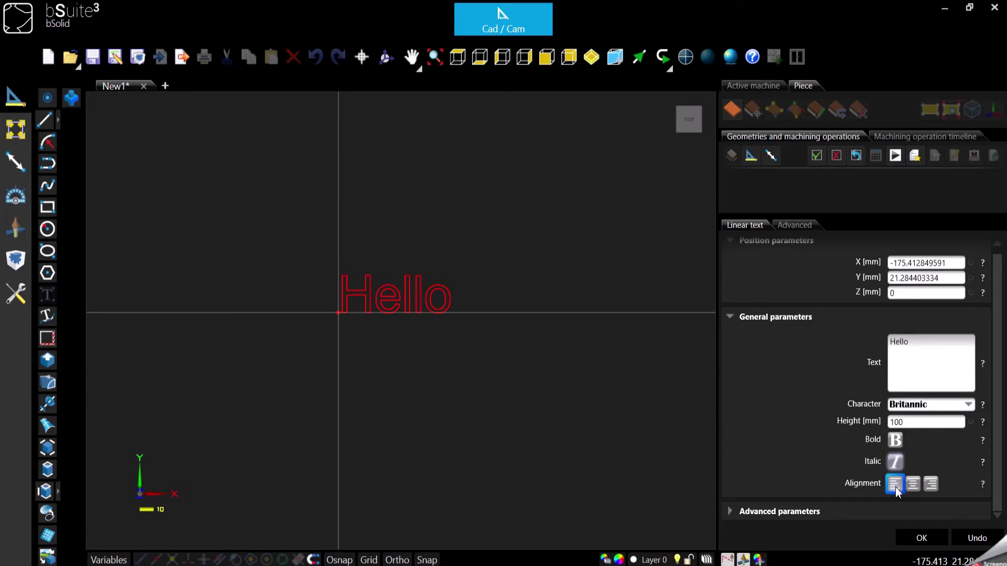
Step: Test center and right alignment, settle on left alignment, and expand the advanced parameters
click(912, 484)
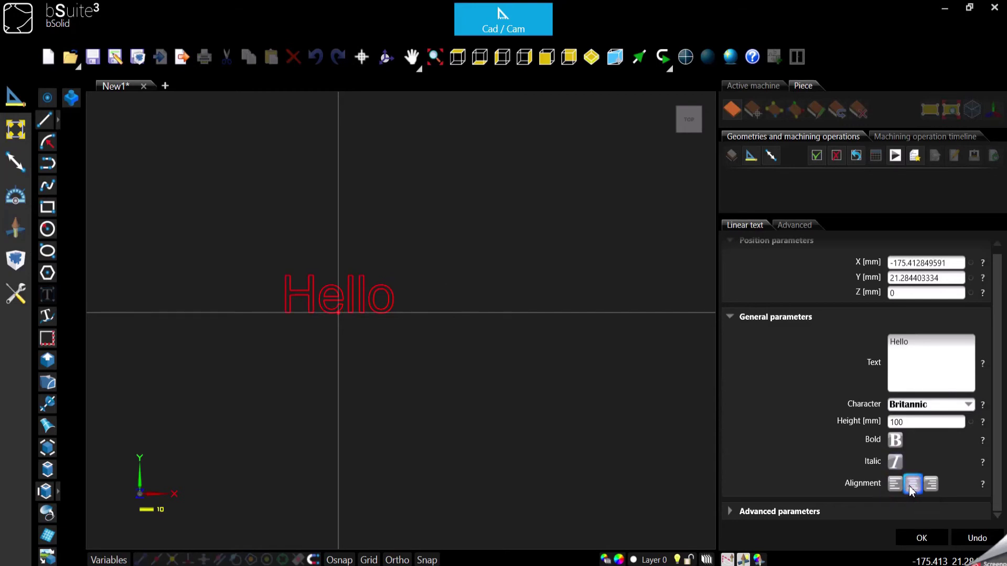
click(932, 486)
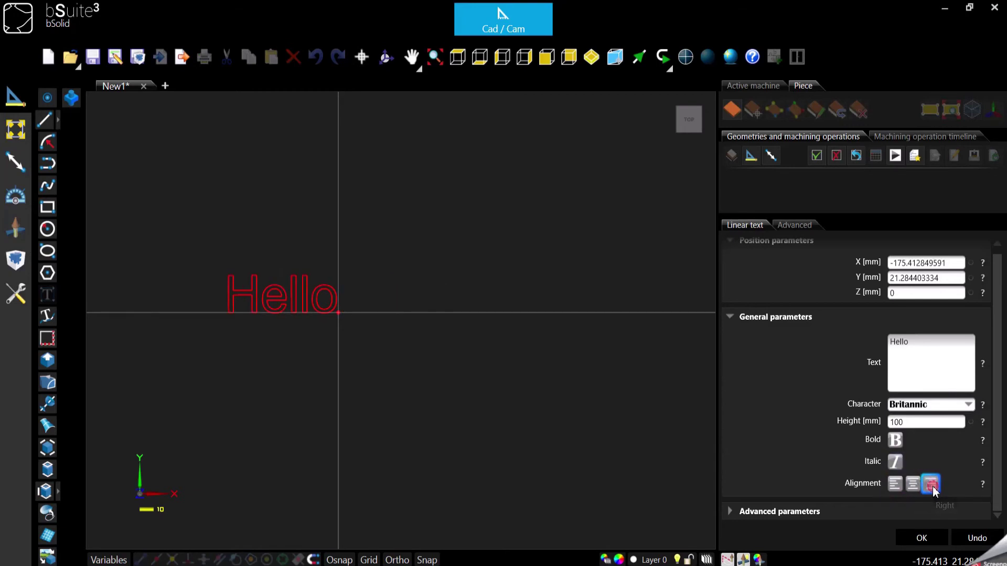
click(893, 487)
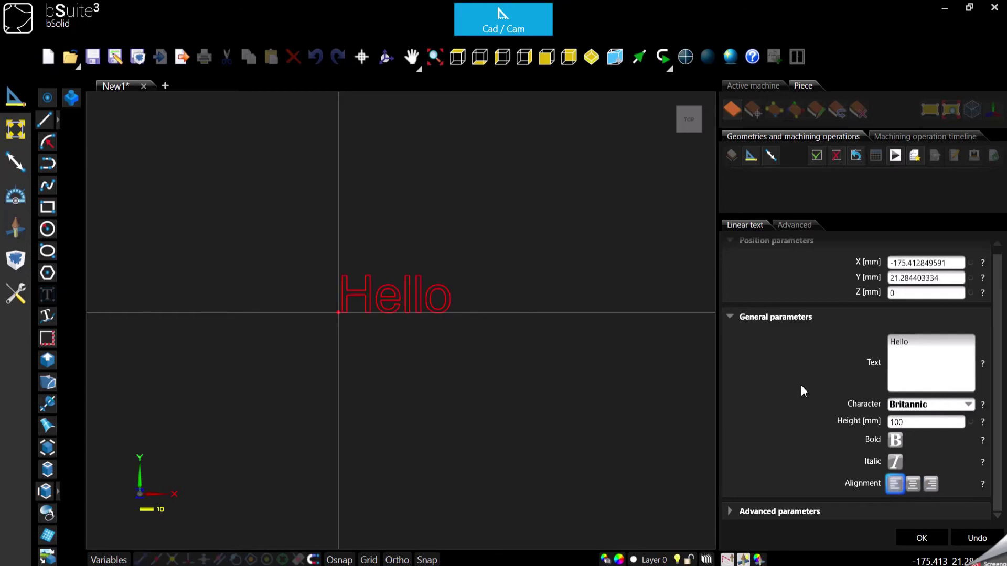
click(730, 511)
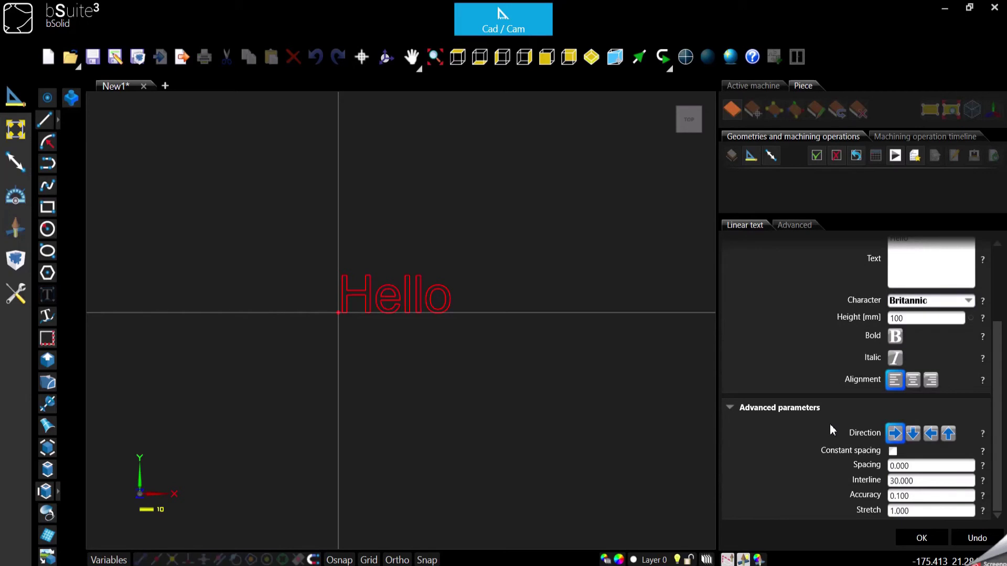
Step: Try top-to-bottom, right-to-left and bottom-to-top directions, then restore left-to-right
click(913, 435)
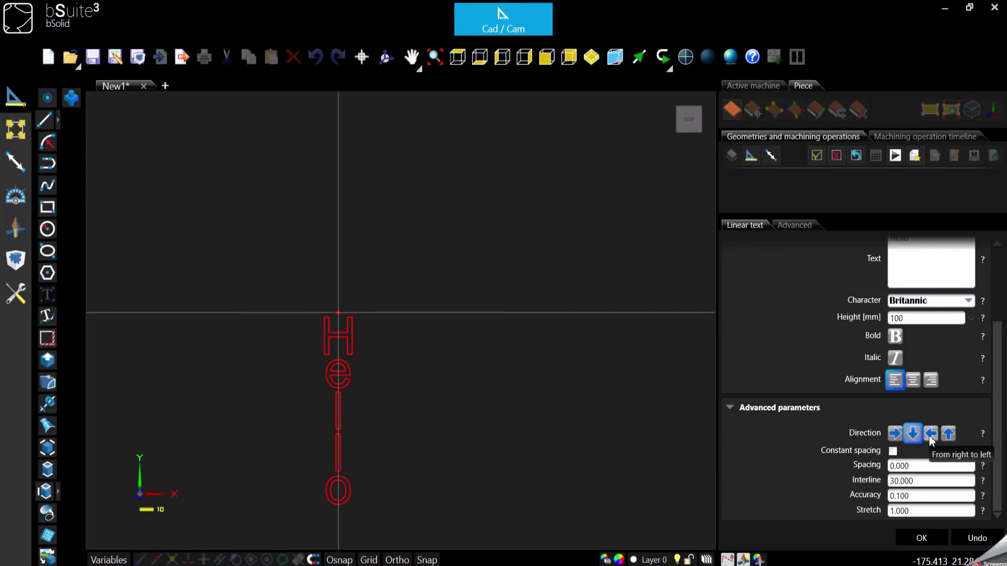
click(930, 434)
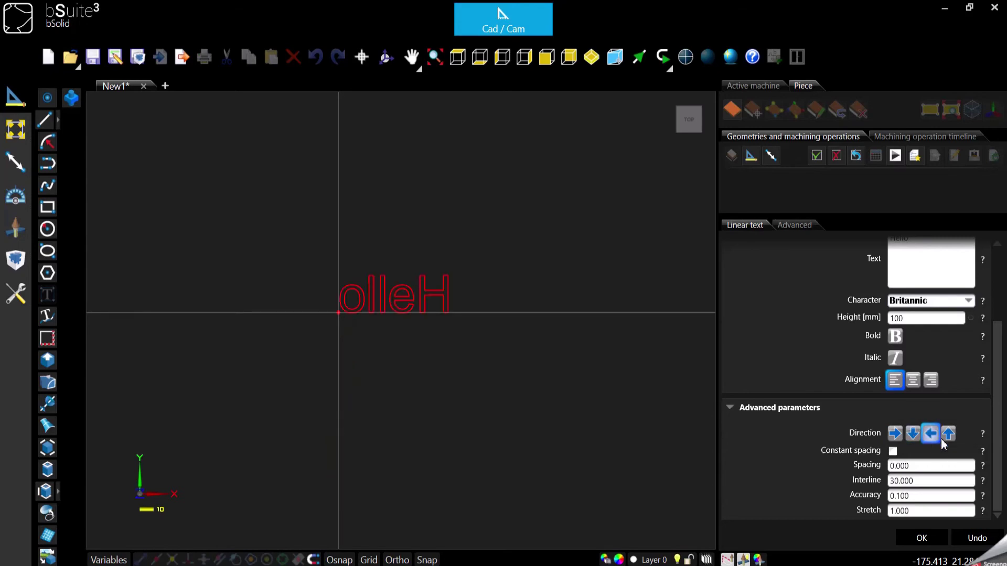
click(949, 438)
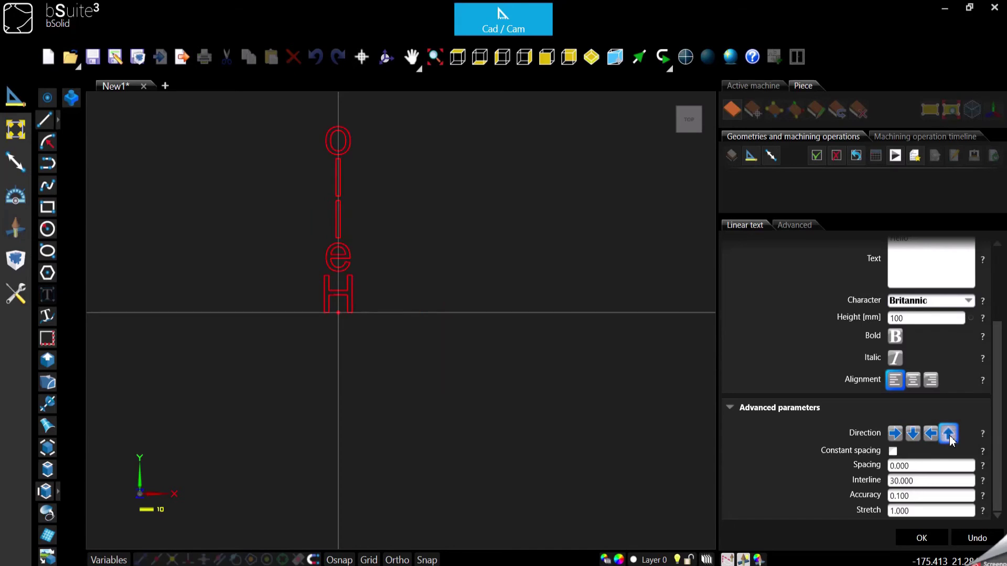
click(895, 435)
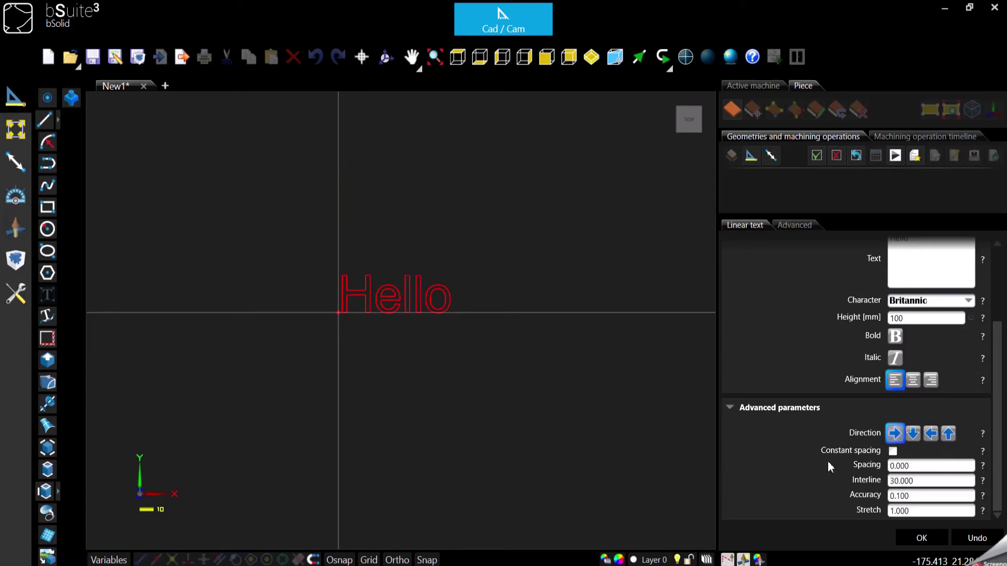
Step: Try letter spacing 10 and 50, then set it back to 0
click(921, 462)
text(10)
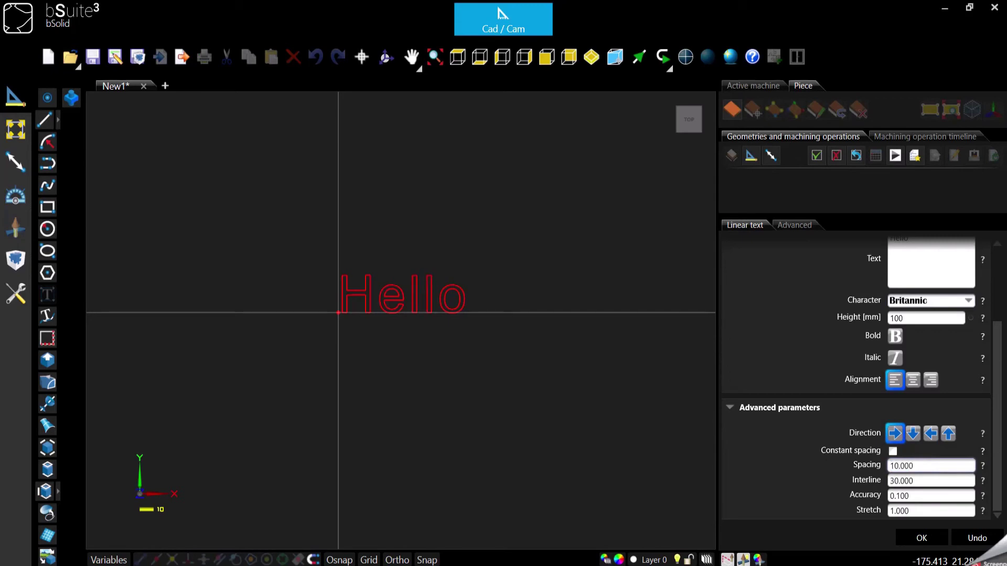
drag(927, 465, 844, 475)
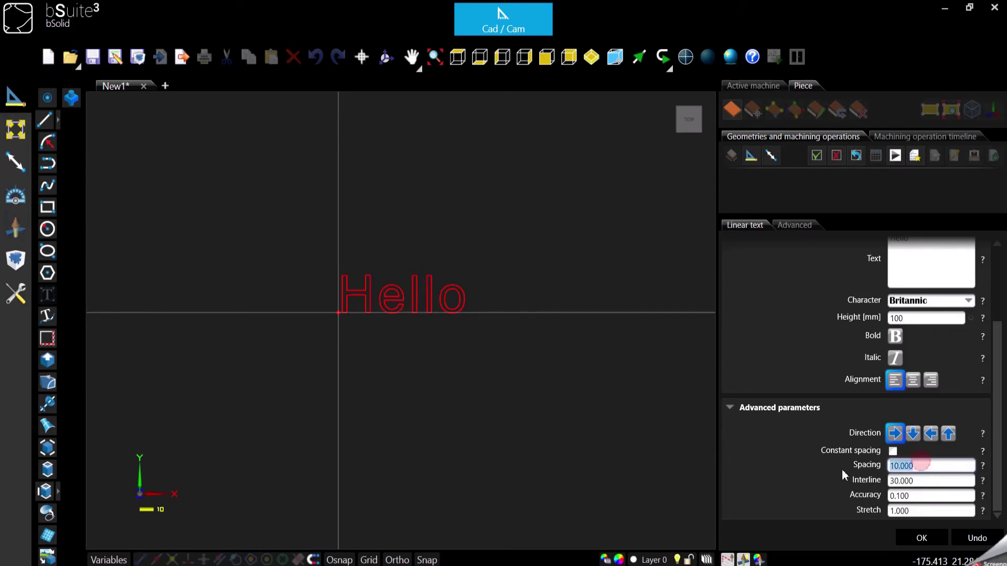
text(50)
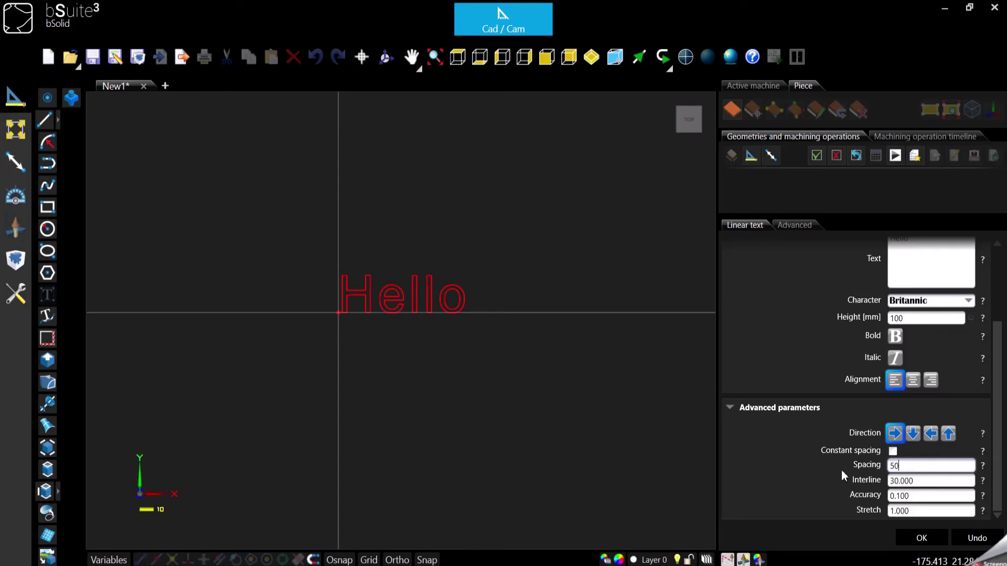
drag(928, 466, 830, 478)
text(000)
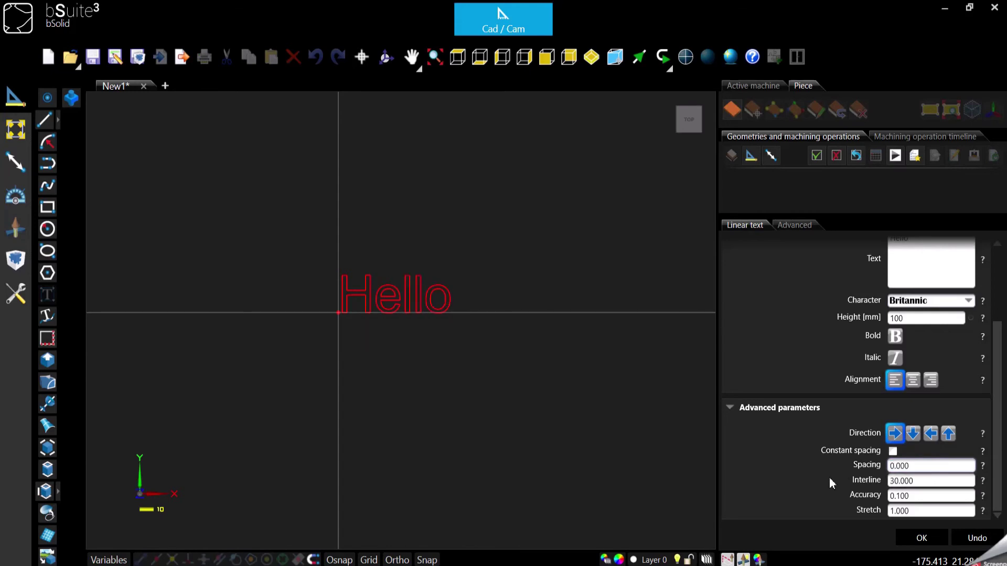
key(Tab)
scroll(873, 466, up, 2)
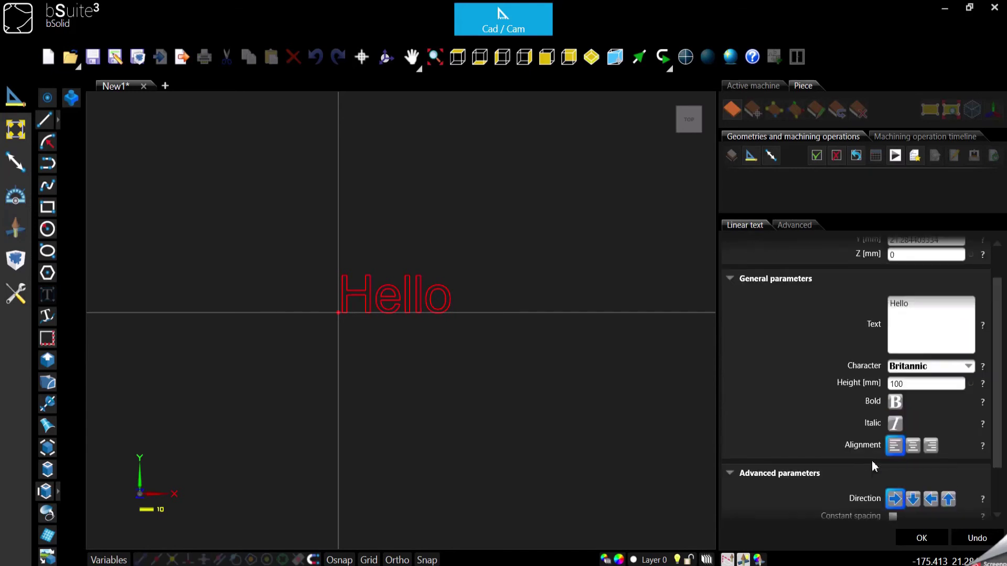
Step: Add a second line reading 'Today is Saturday' below Hello
double_click(913, 303)
click(929, 321)
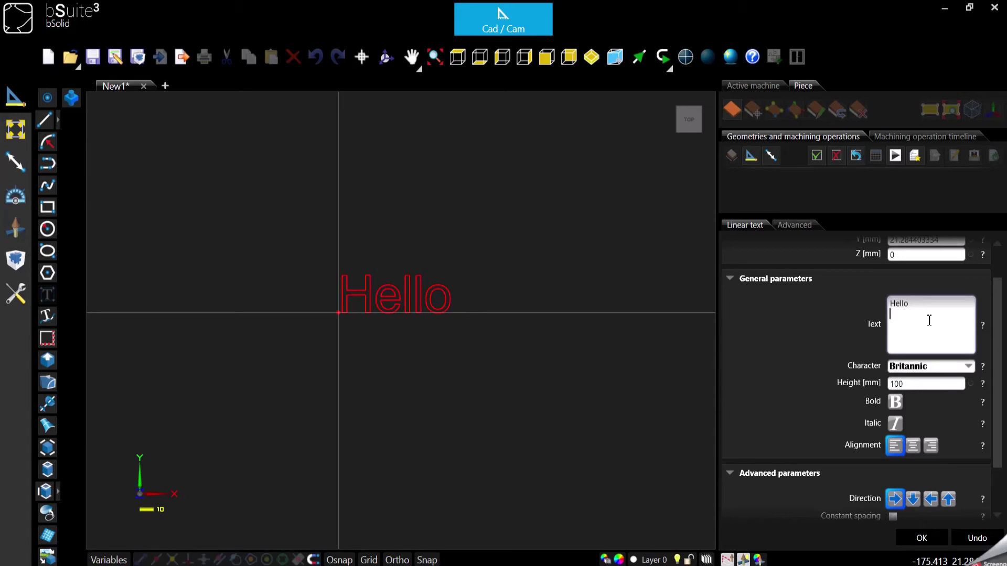
text(T)
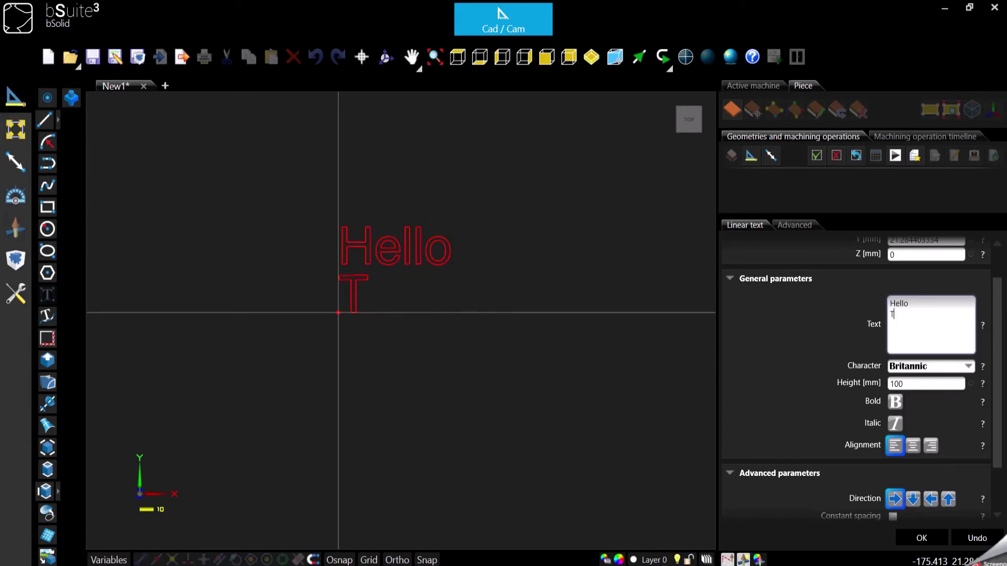
text(oday)
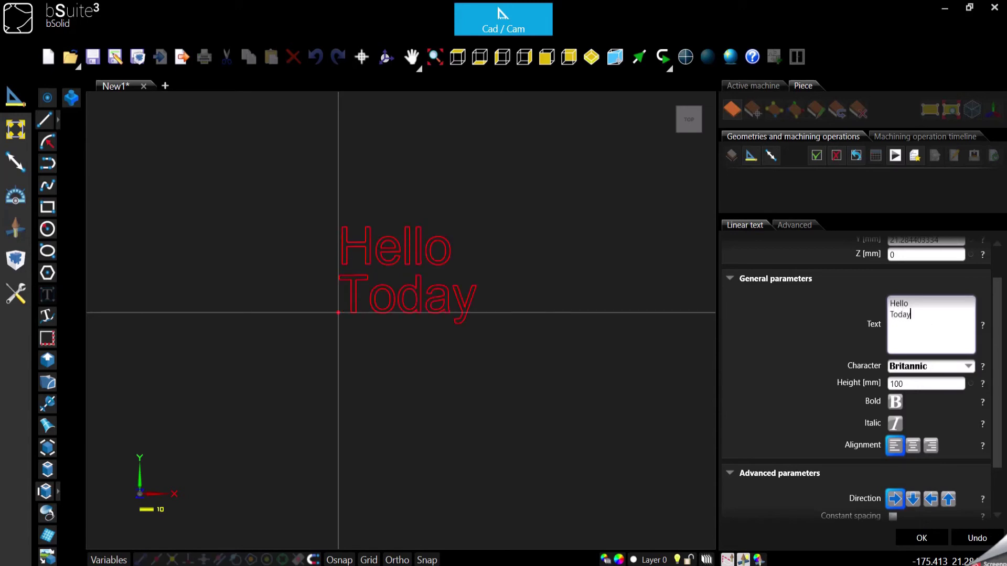
text( is Saturday)
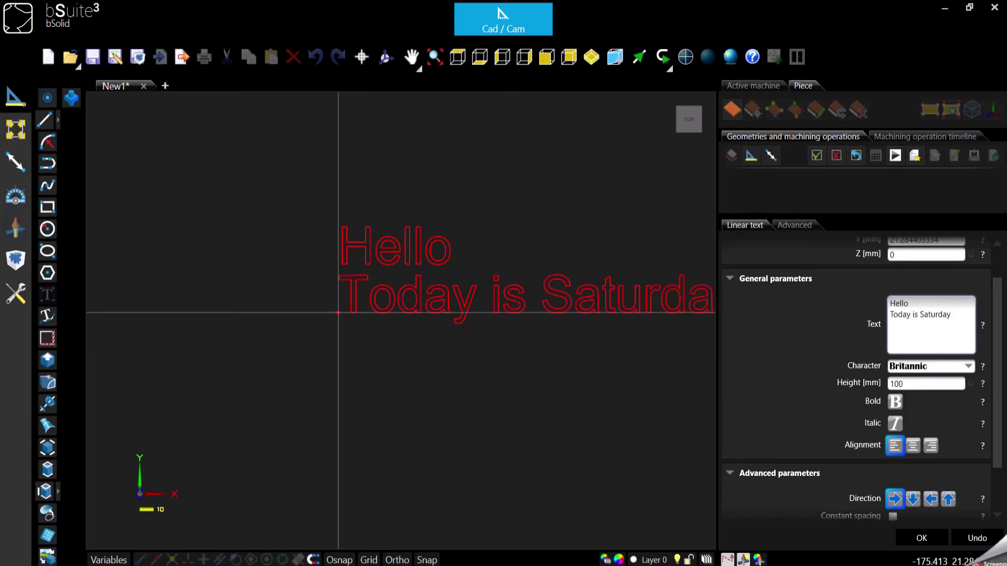
Step: Try interline 0, then set the line spacing to 50
click(914, 305)
scroll(927, 463, down, 2)
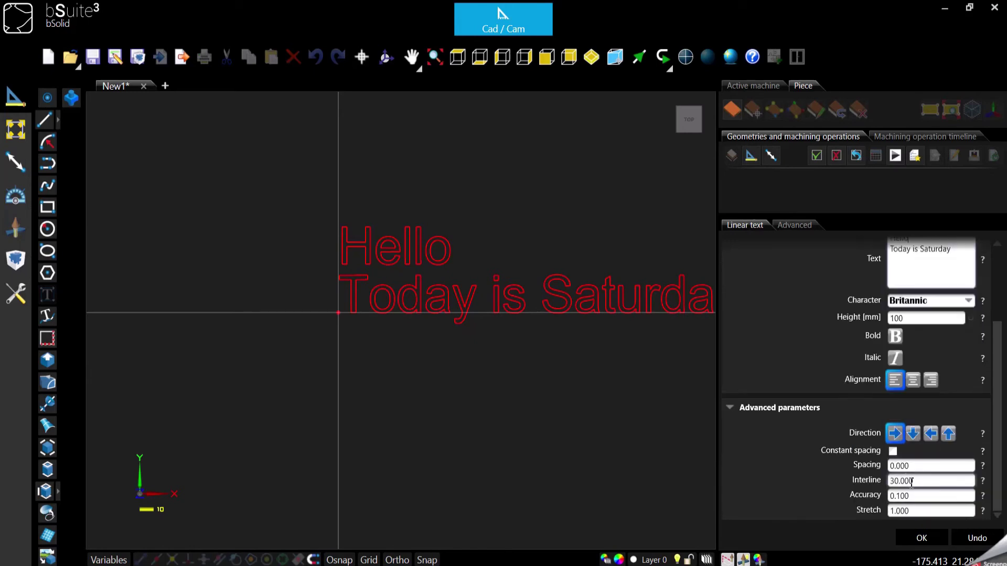
double_click(911, 482)
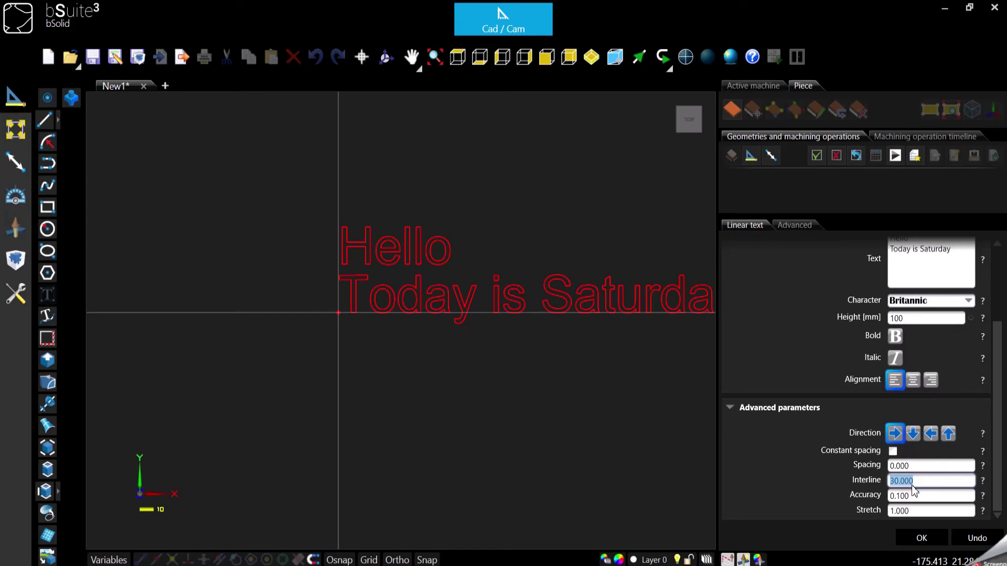
text(50)
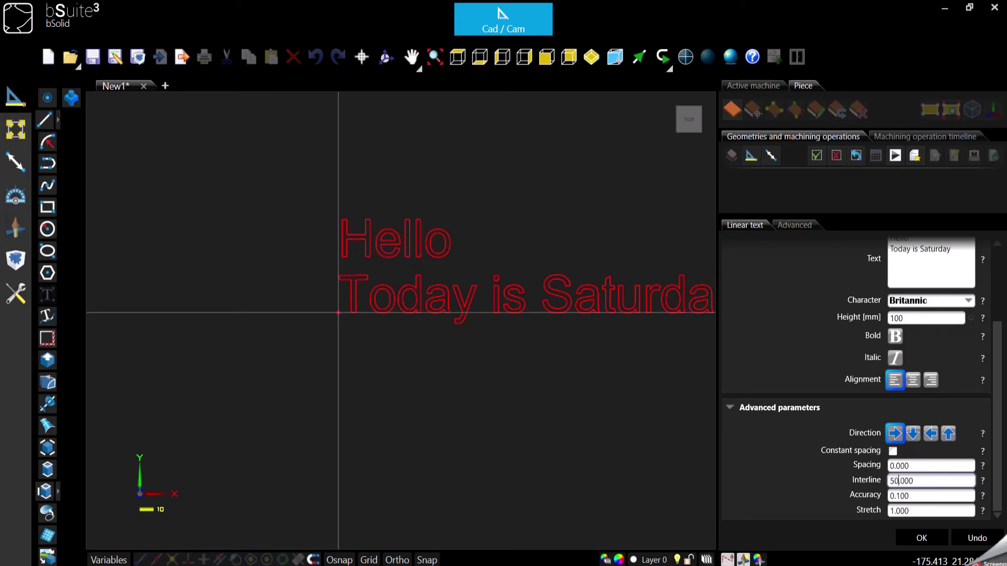
double_click(917, 481)
text(1)
key(BackSpace)
text(0)
key(Return)
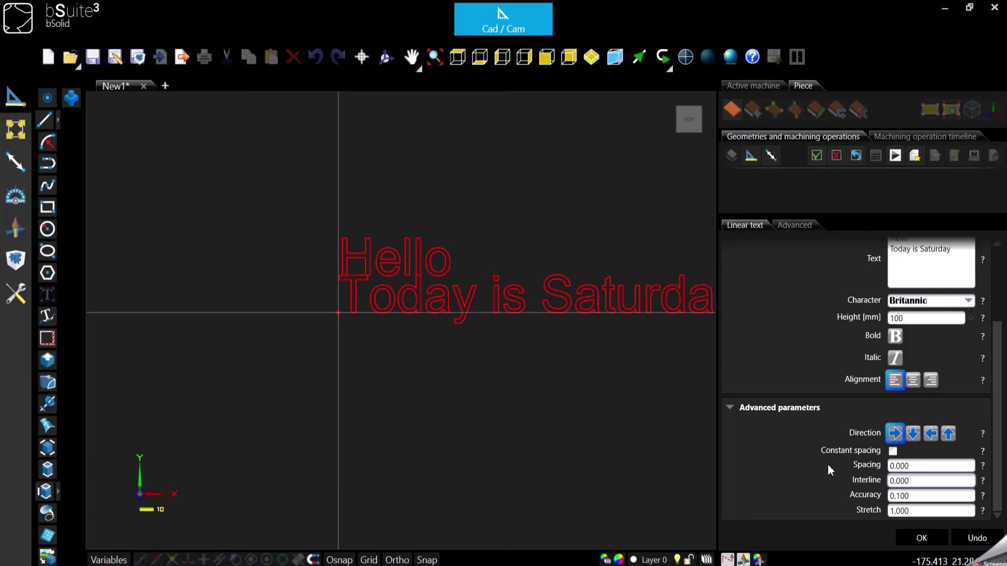
drag(926, 481, 890, 483)
text(50)
key(Return)
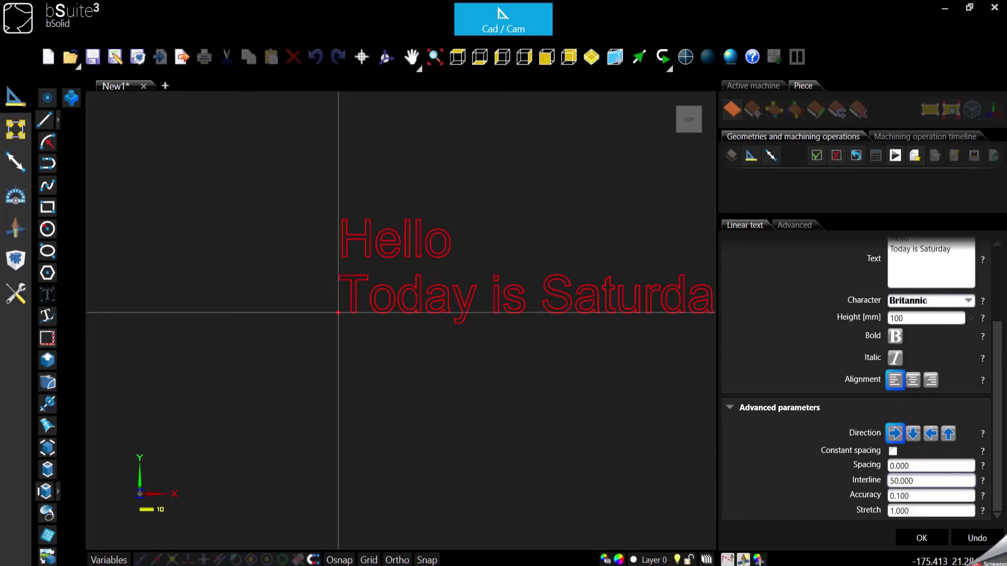
Step: Compare stretch 2 against stretch 1 to see the text widen and return
double_click(915, 497)
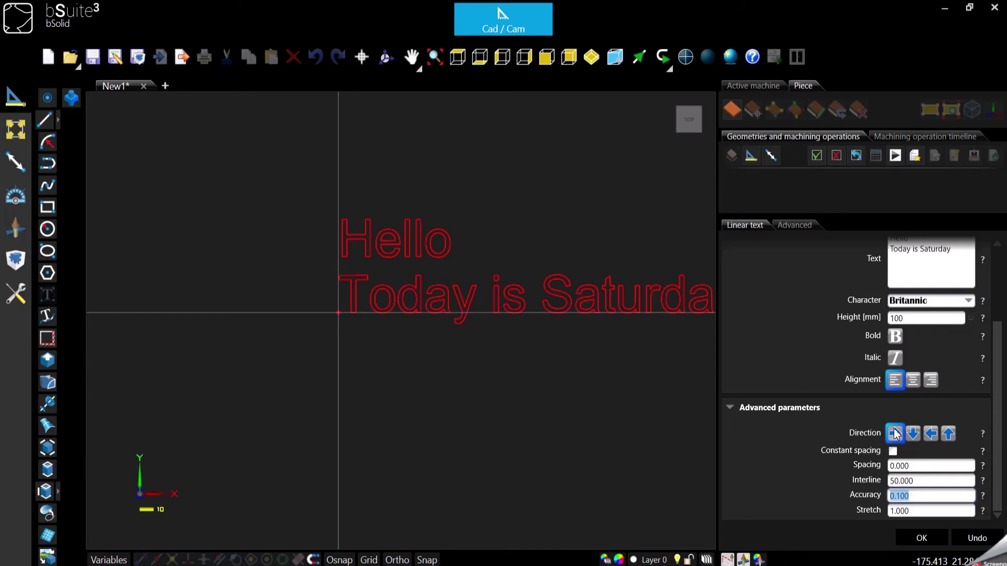
key(Tab)
text(2)
key(Return)
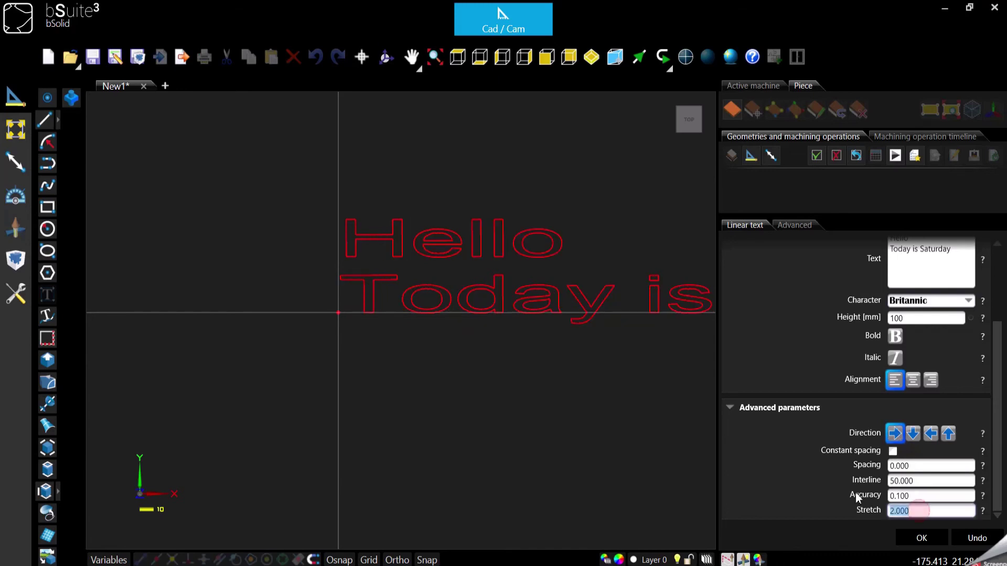
text(1)
key(Return)
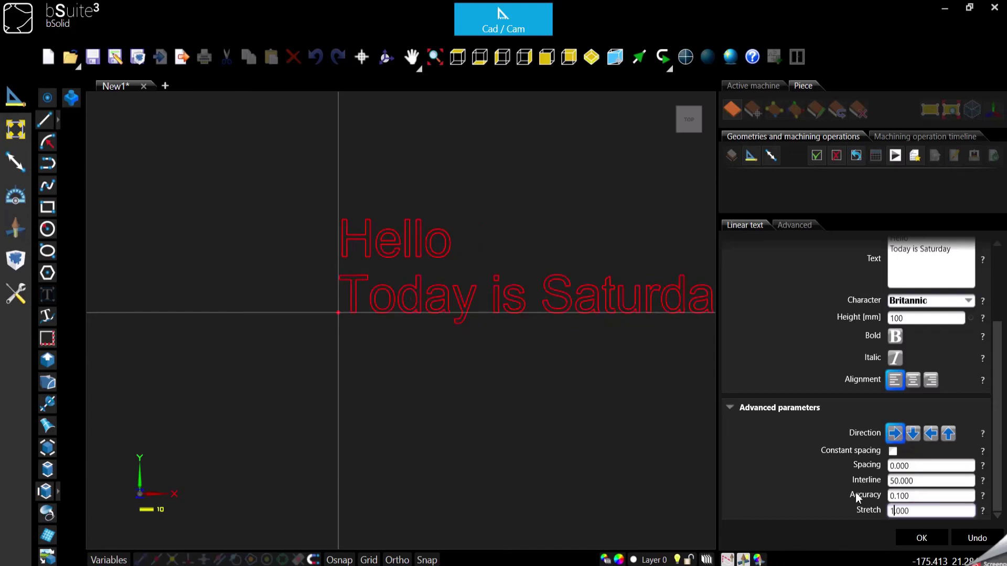
double_click(917, 511)
text(2)
key(Return)
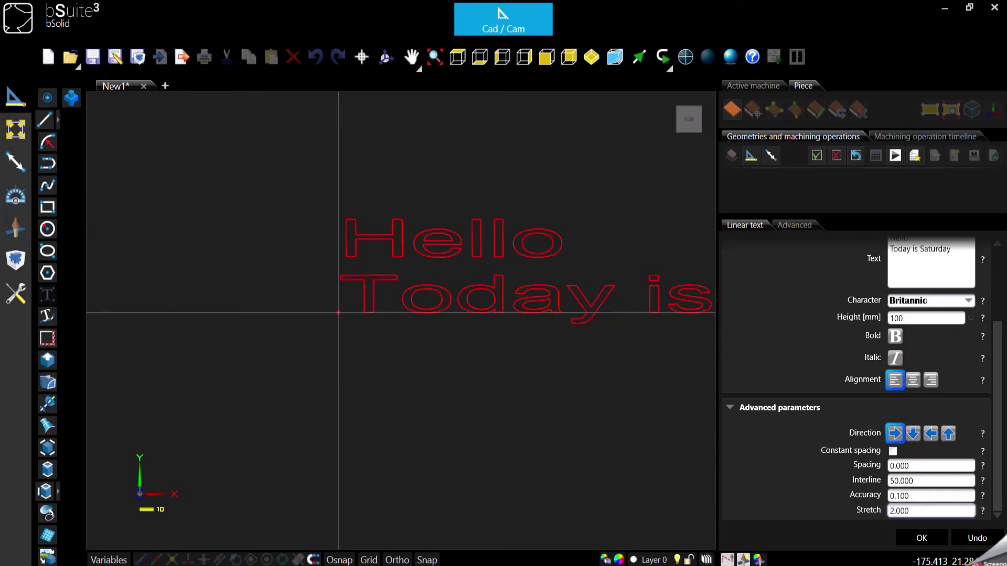
double_click(921, 511)
text(1)
key(Return)
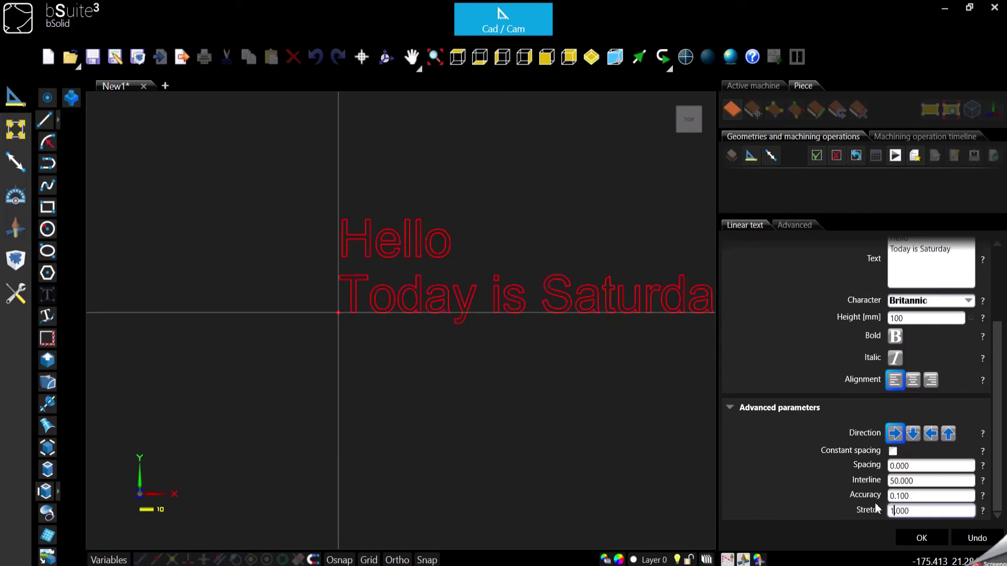
Step: Narrow the text with stretch 0.5, restore stretch 1, and confirm the settings
click(873, 507)
text(0.5)
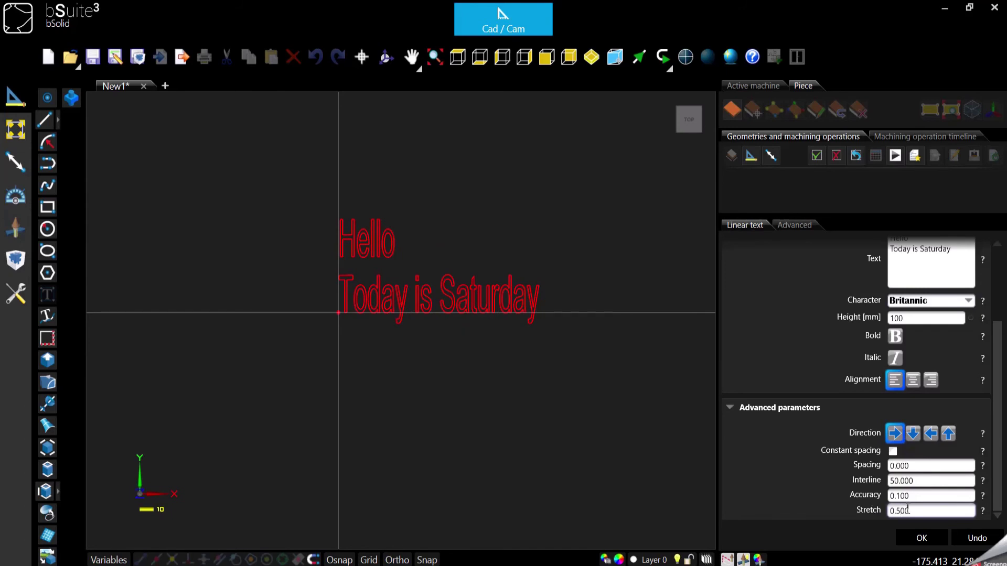
key(ctrl+a)
text(1)
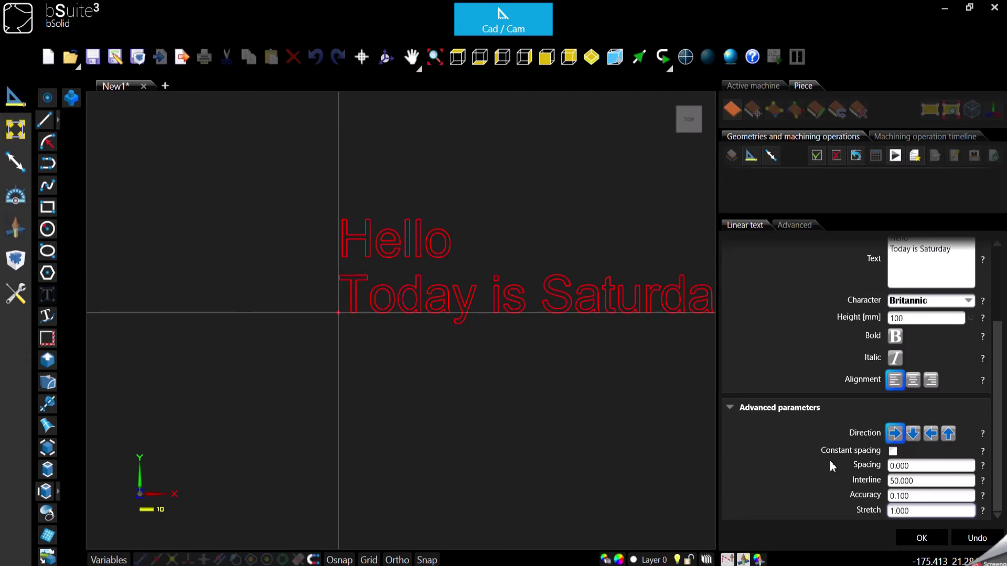
click(938, 537)
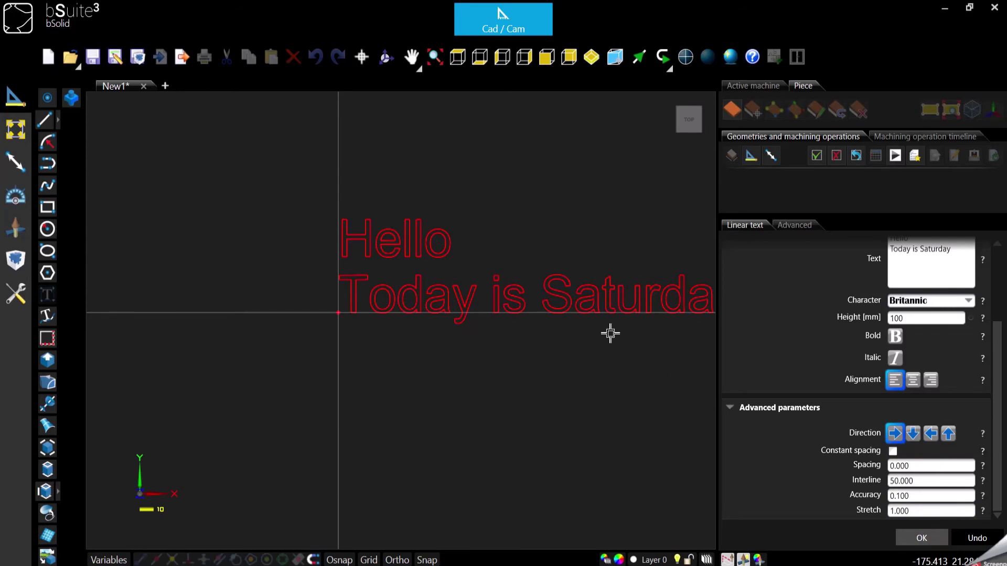
Step: Delete the two-line text and draw a three-point upward-bulging arc, P1003
click(566, 296)
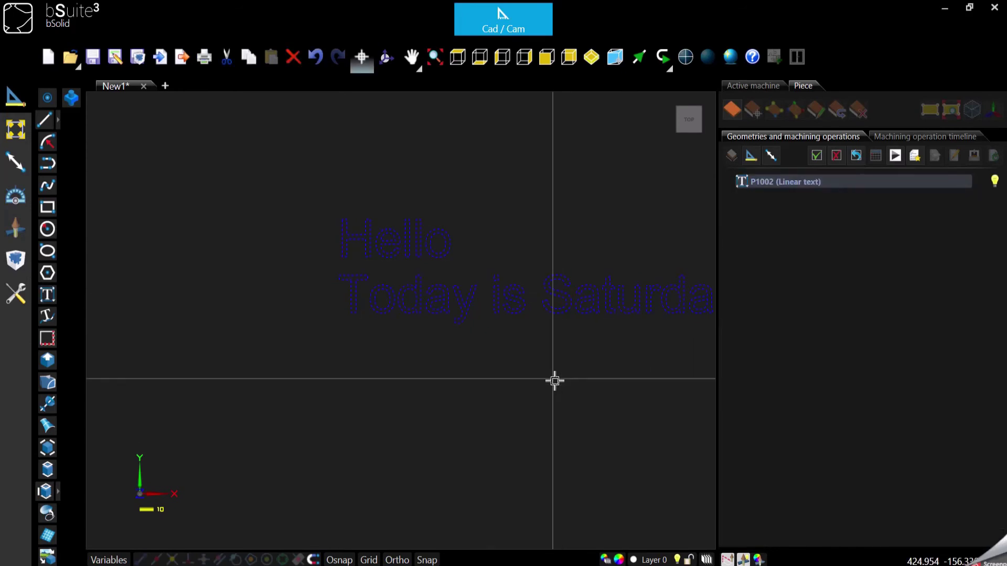
key(Delete)
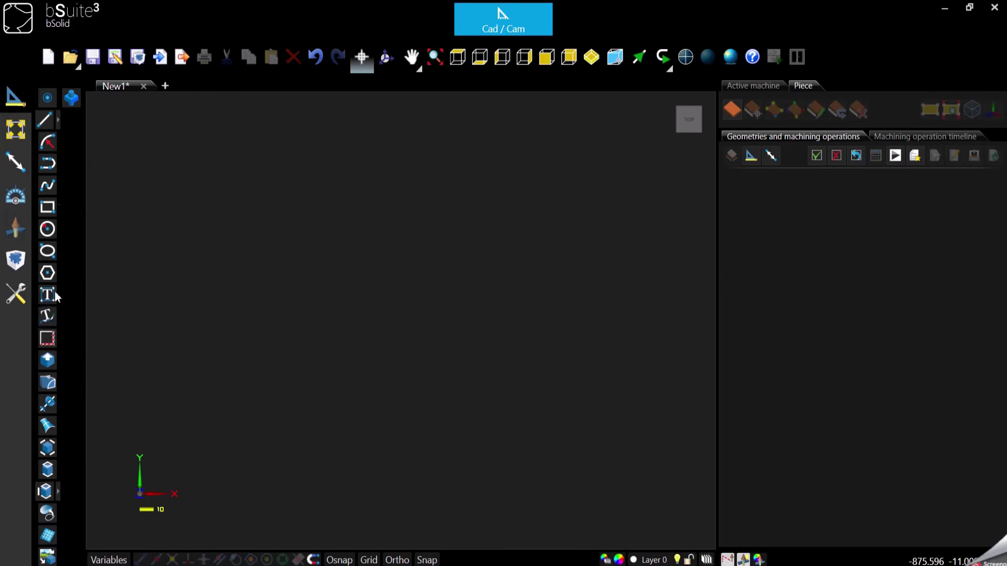
click(47, 141)
click(221, 362)
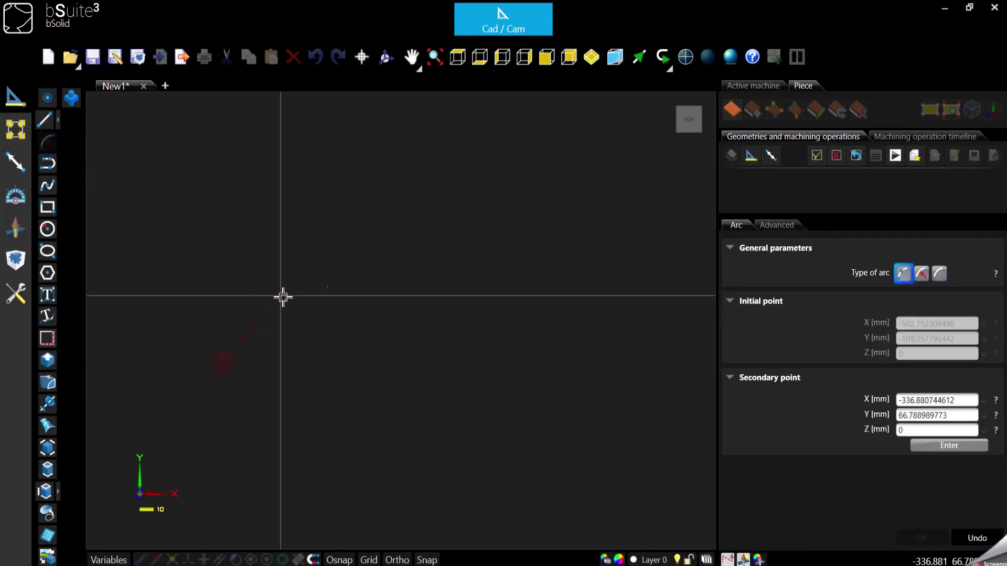
click(355, 279)
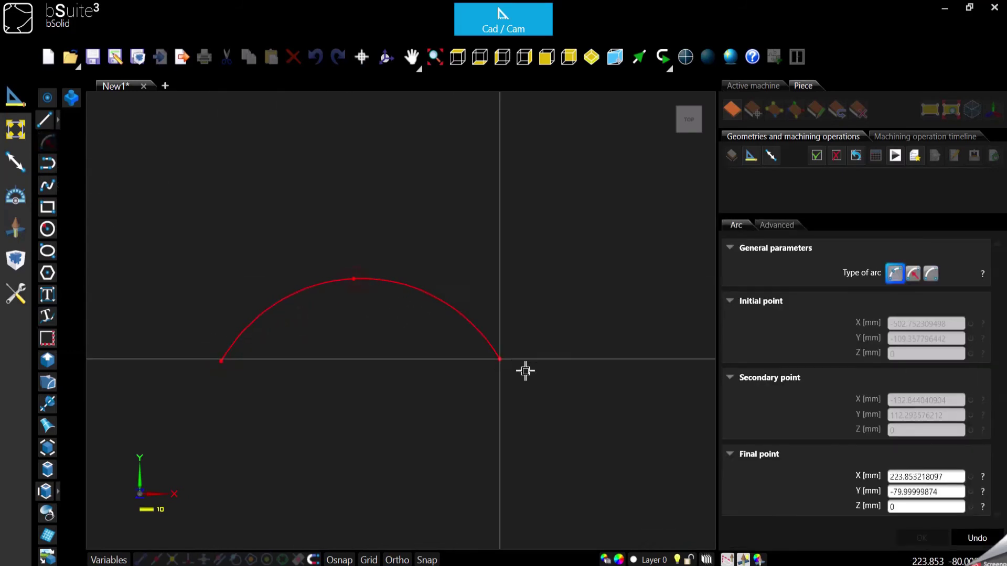
click(591, 454)
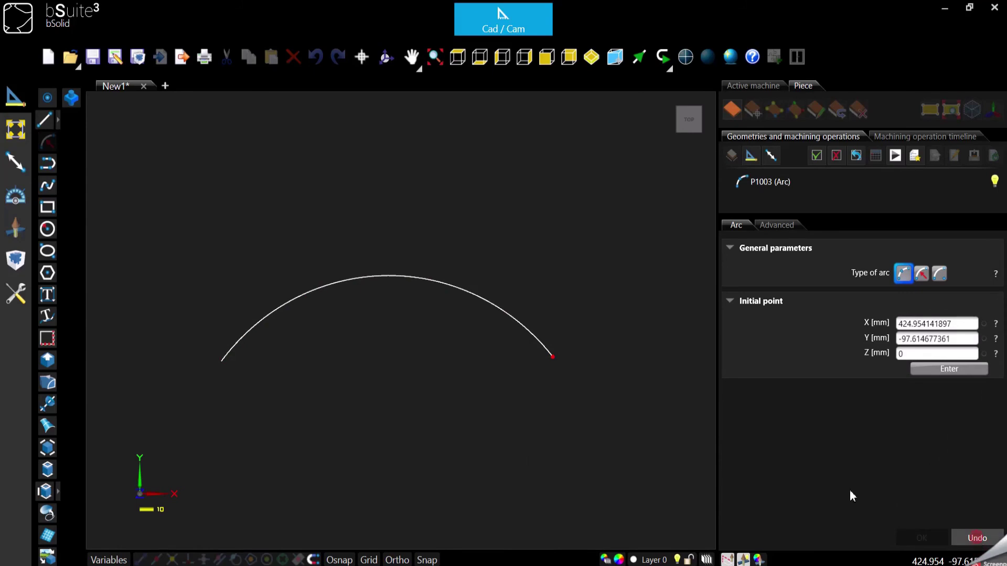
click(976, 538)
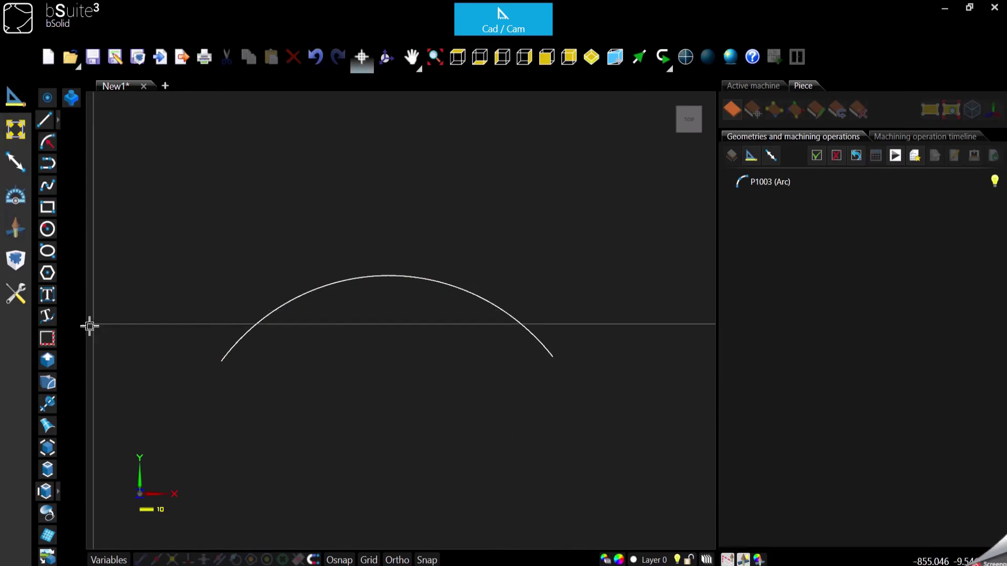
Step: Create text along arc P1003 and replace its 'Testo' with 'Hello'
click(47, 321)
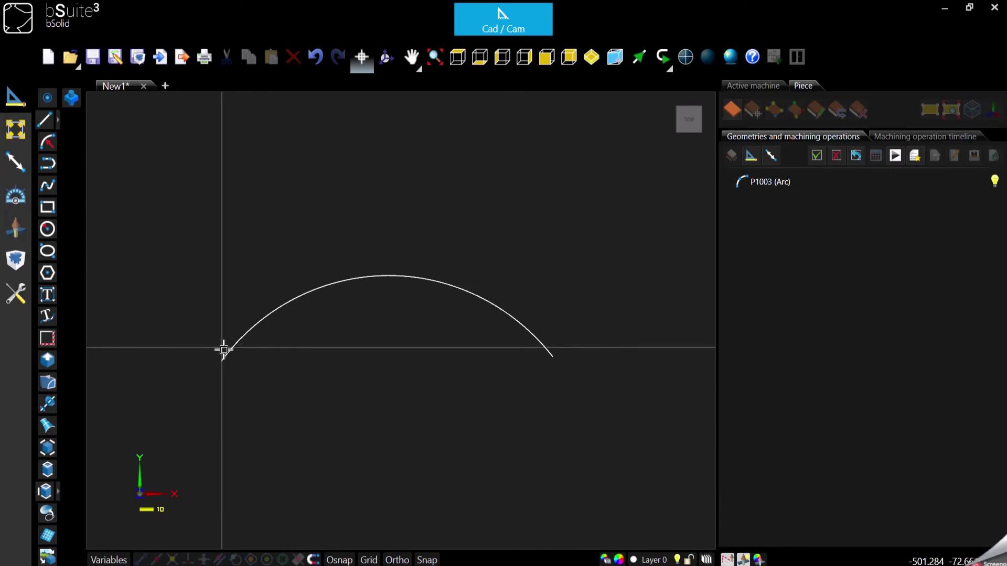
click(47, 317)
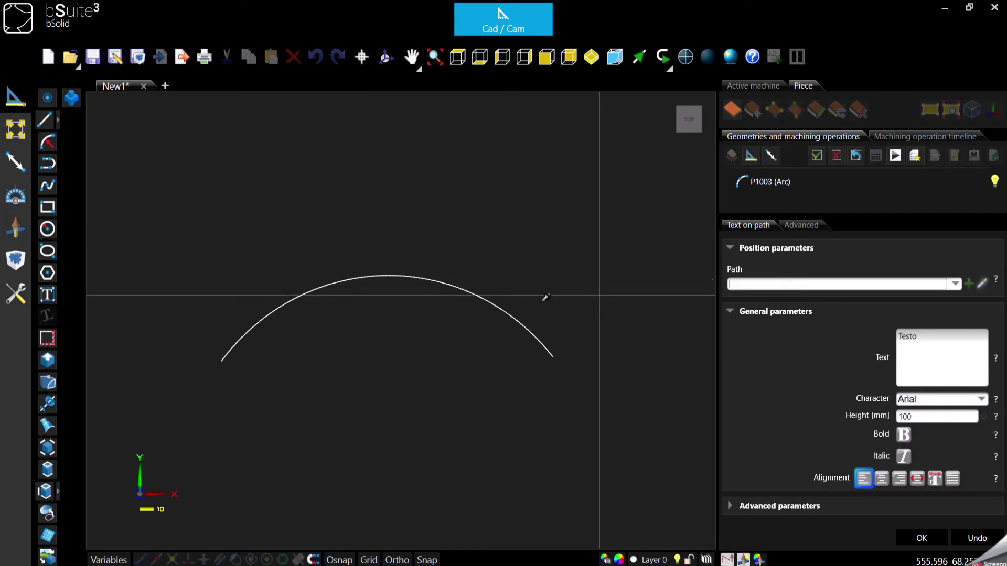
click(489, 297)
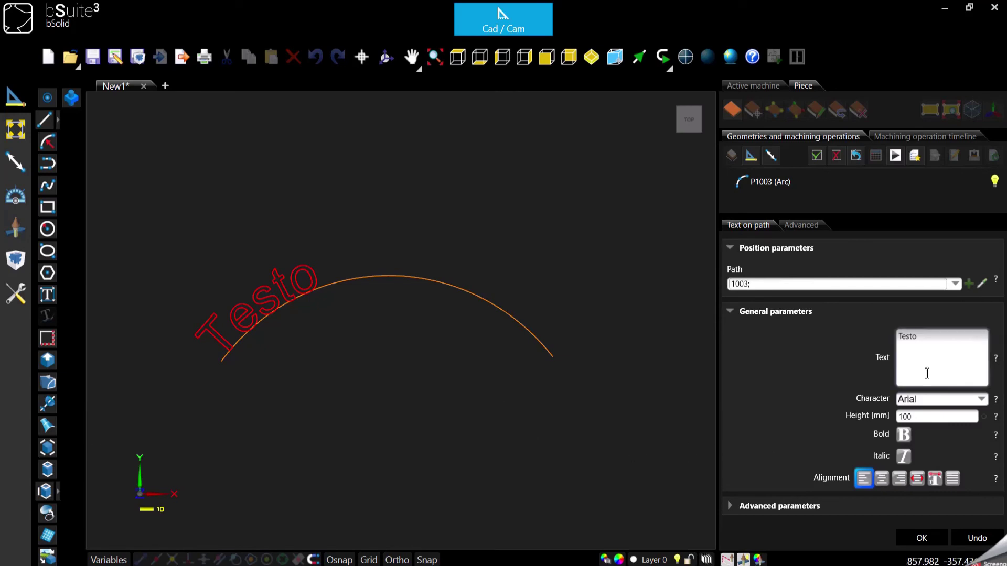
double_click(925, 340)
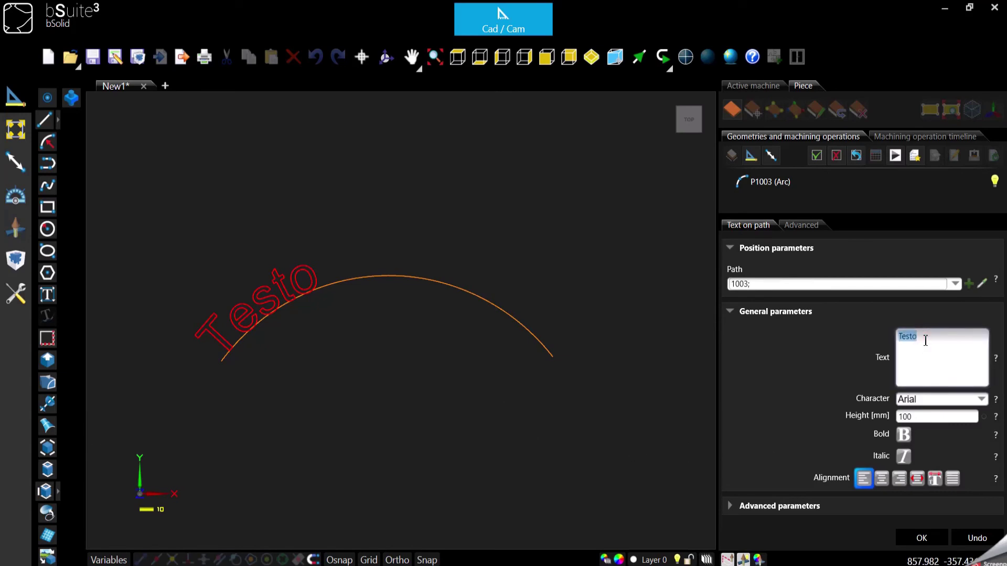
text(Hello)
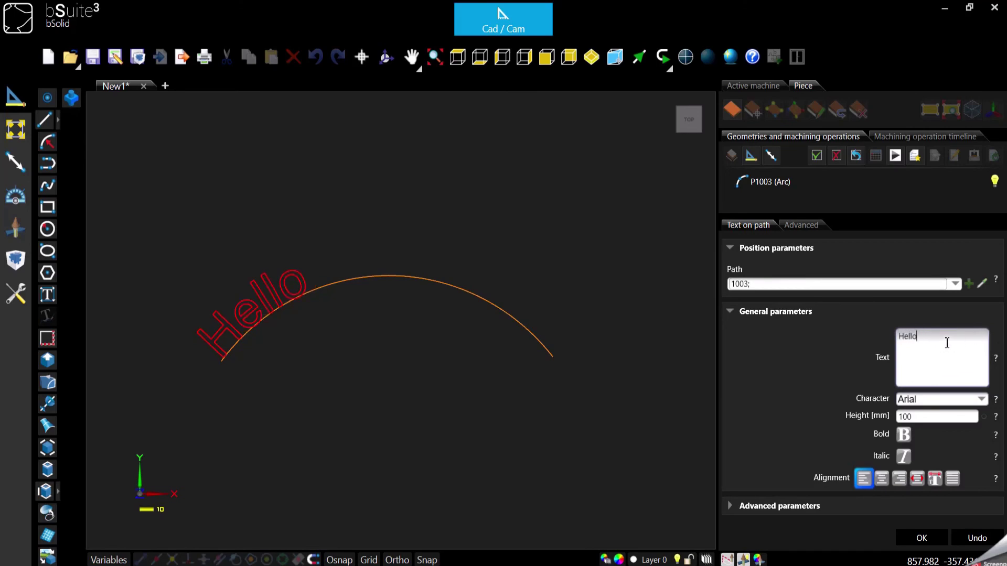
double_click(916, 417)
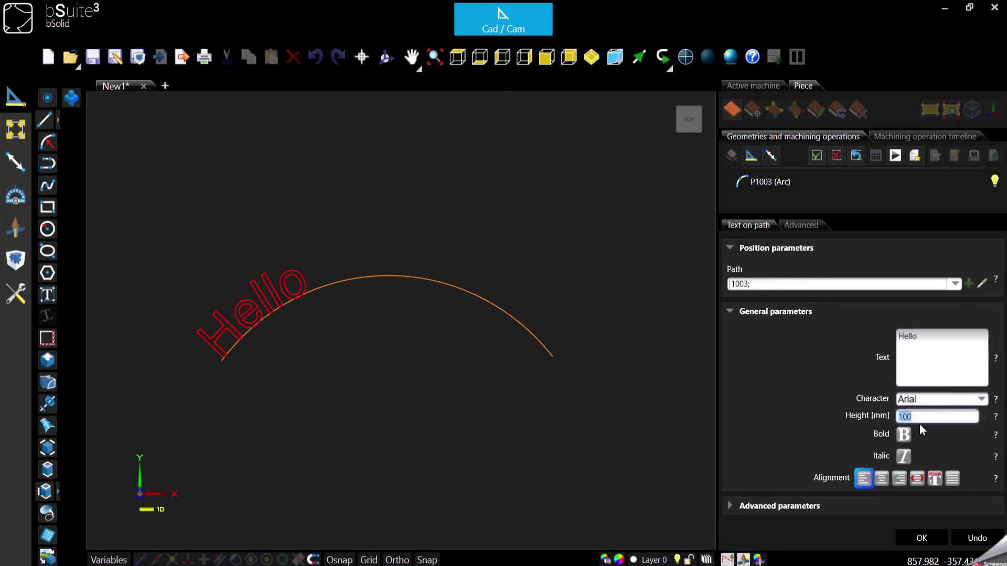
click(904, 435)
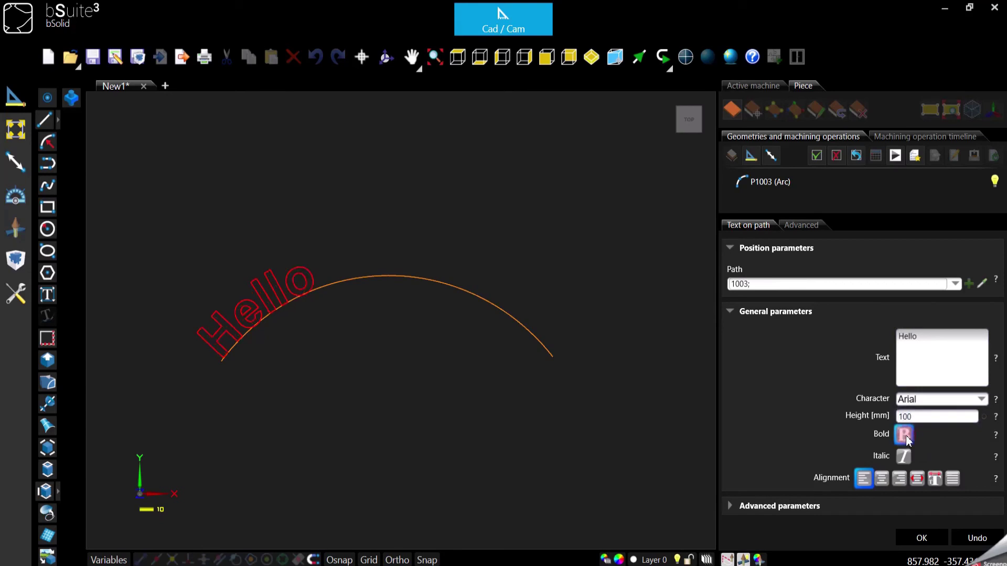
click(905, 436)
click(903, 459)
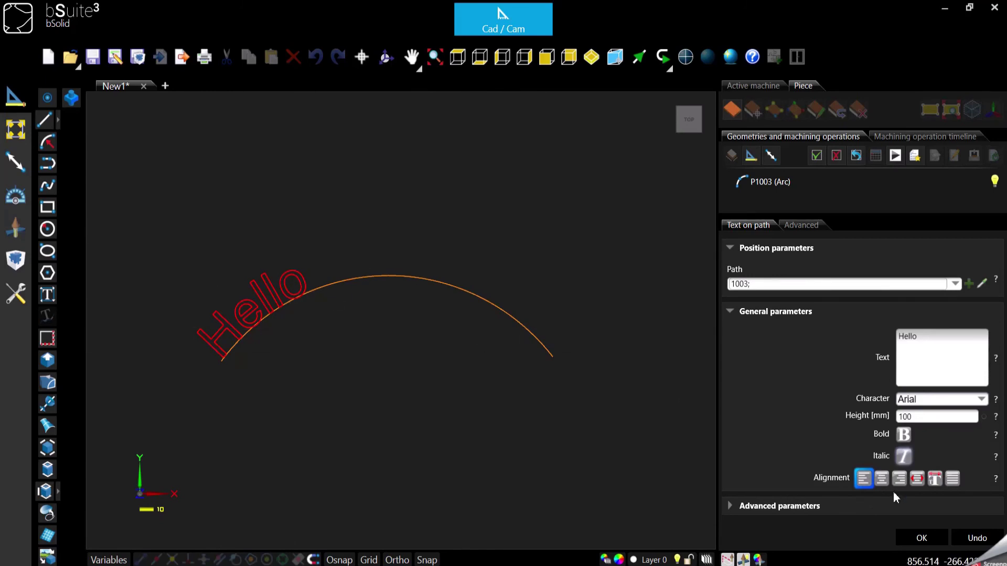
click(882, 479)
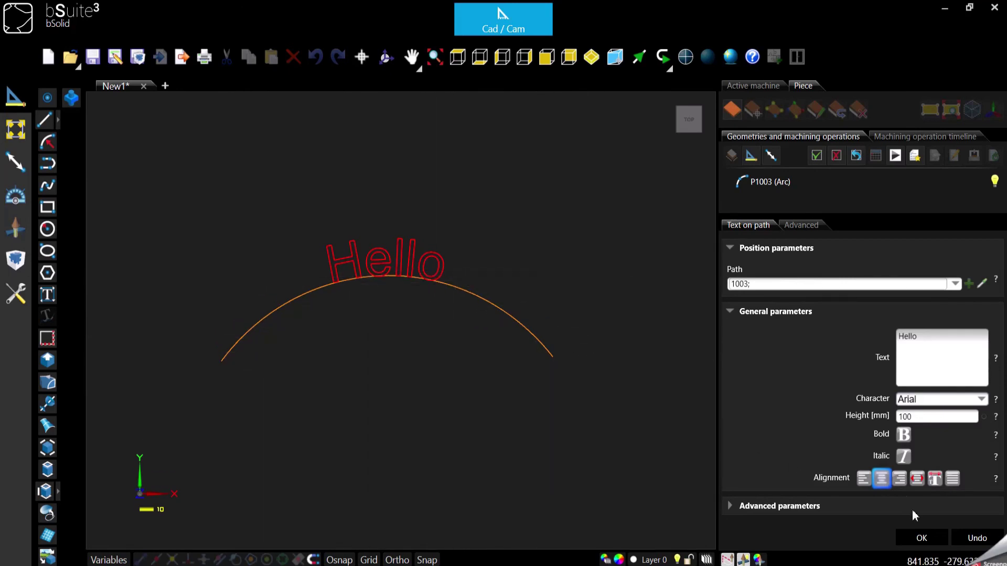
click(898, 480)
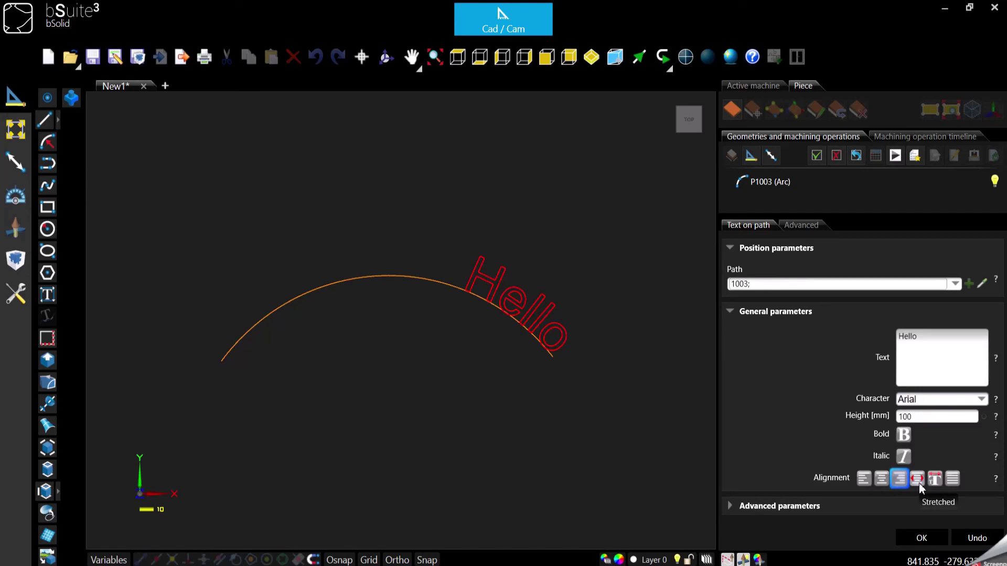
click(917, 481)
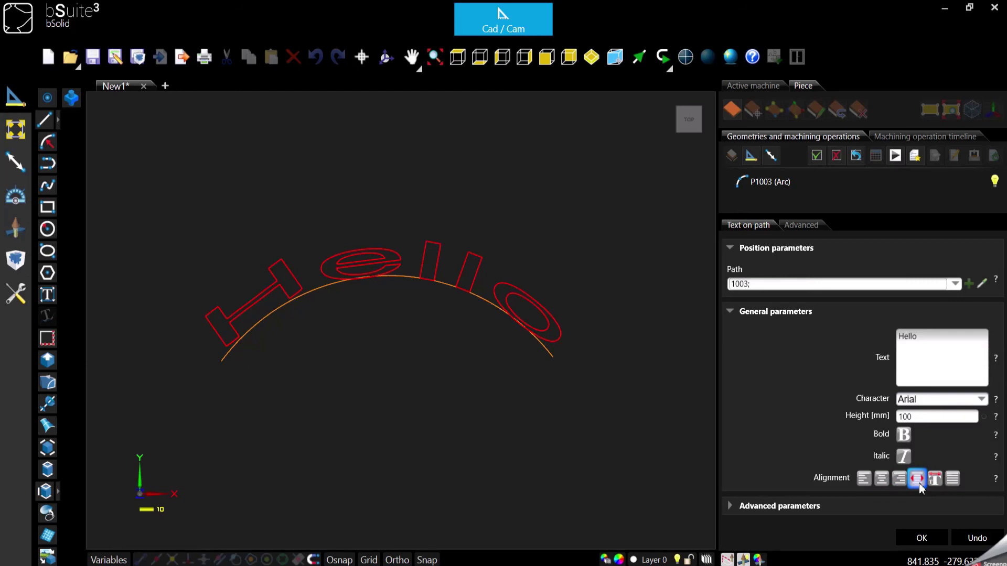
click(953, 479)
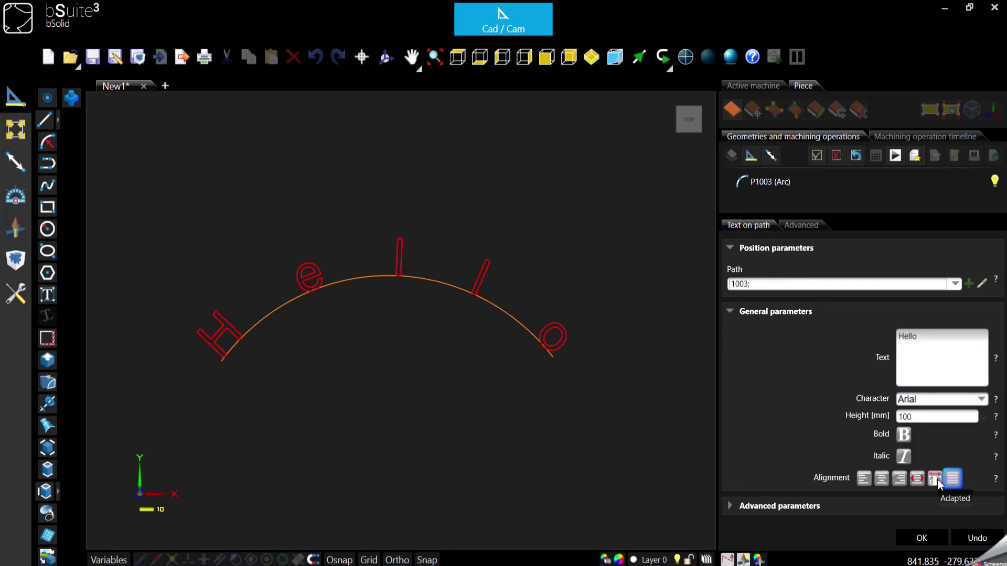
click(936, 480)
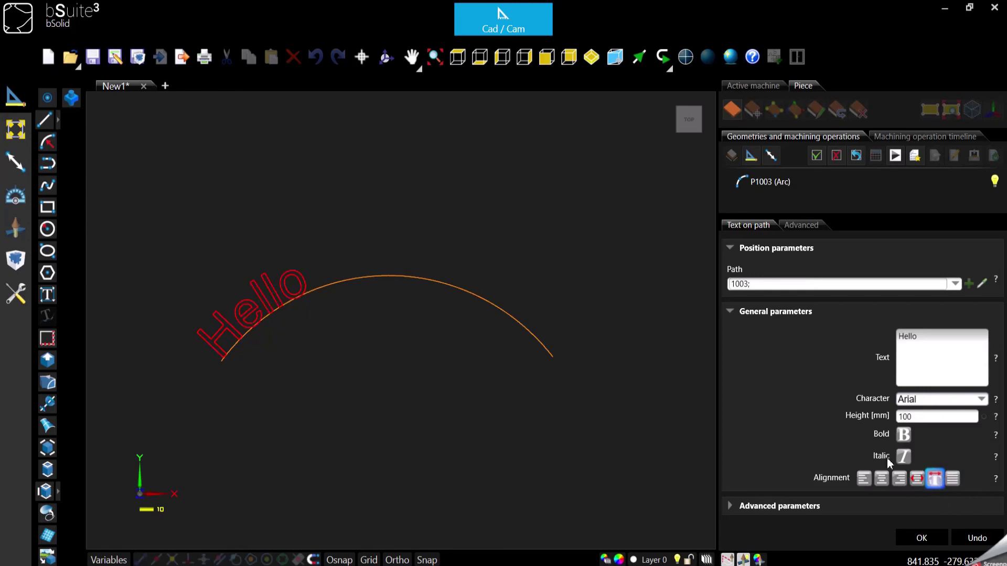
click(863, 479)
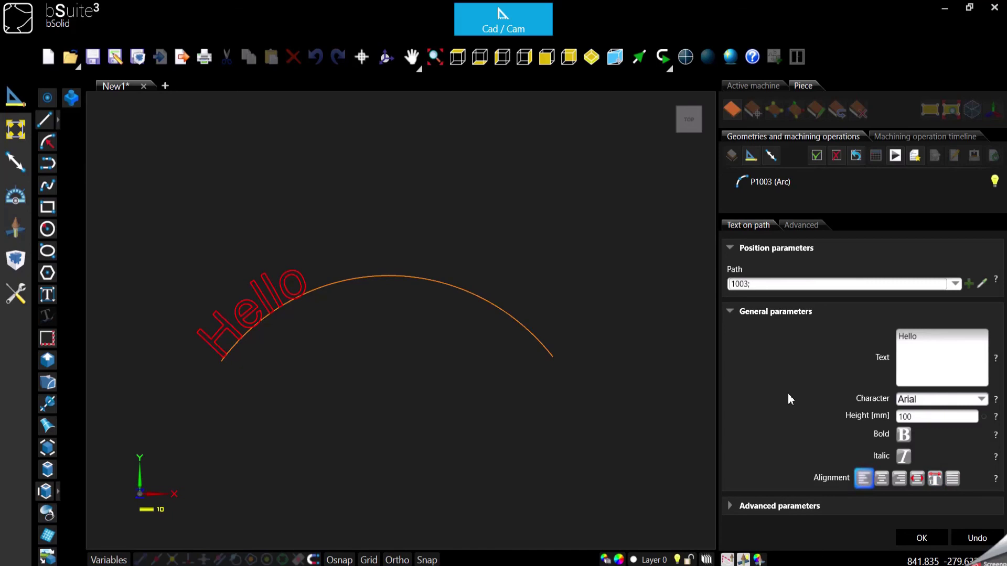
Step: Expand the advanced settings and flip Hello inside the arc and back outside
click(729, 506)
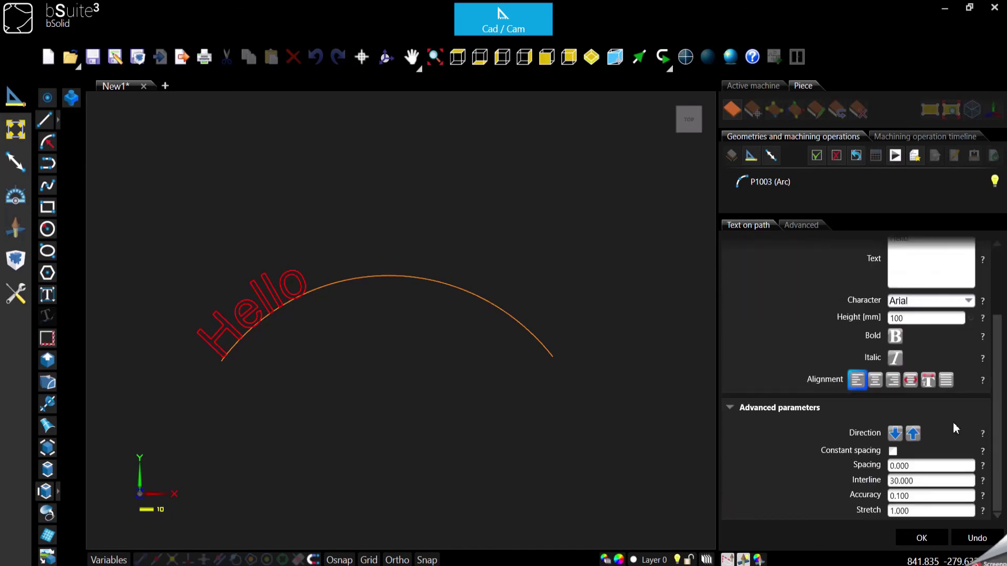
click(896, 439)
click(912, 440)
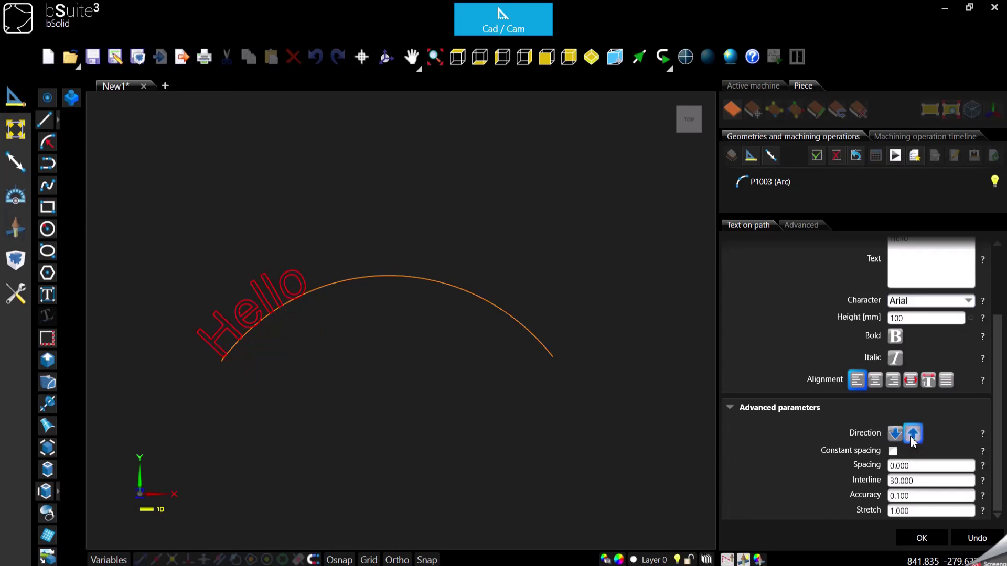
click(897, 438)
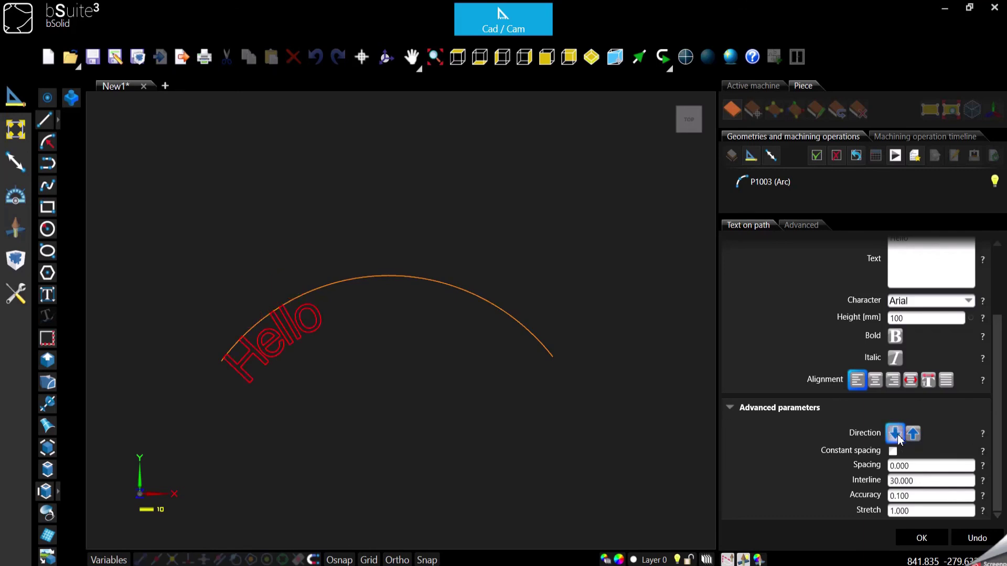
click(912, 434)
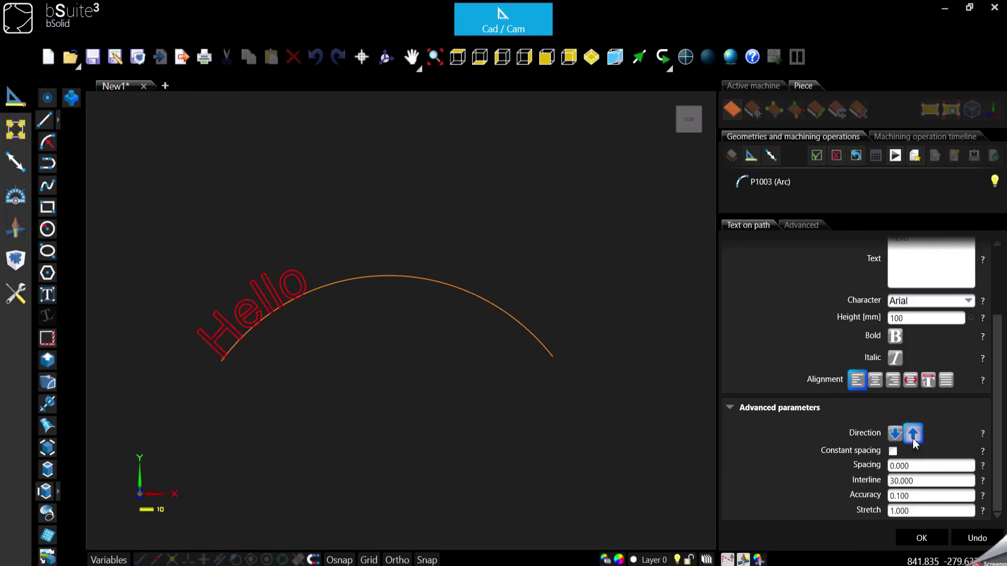
Step: Set letter spacing to 50 and create the text-on-path object P1004
double_click(893, 465)
text(50)
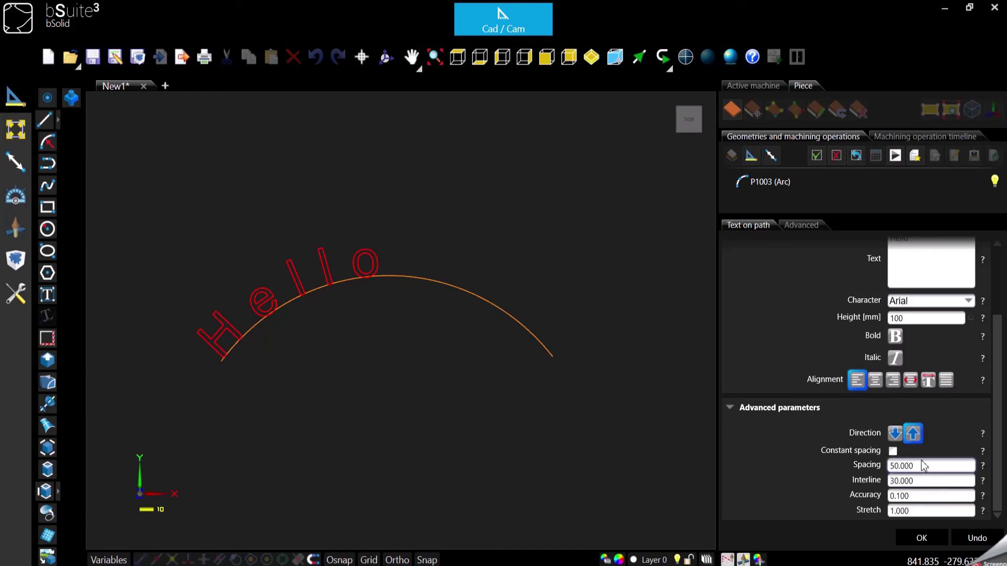
double_click(920, 481)
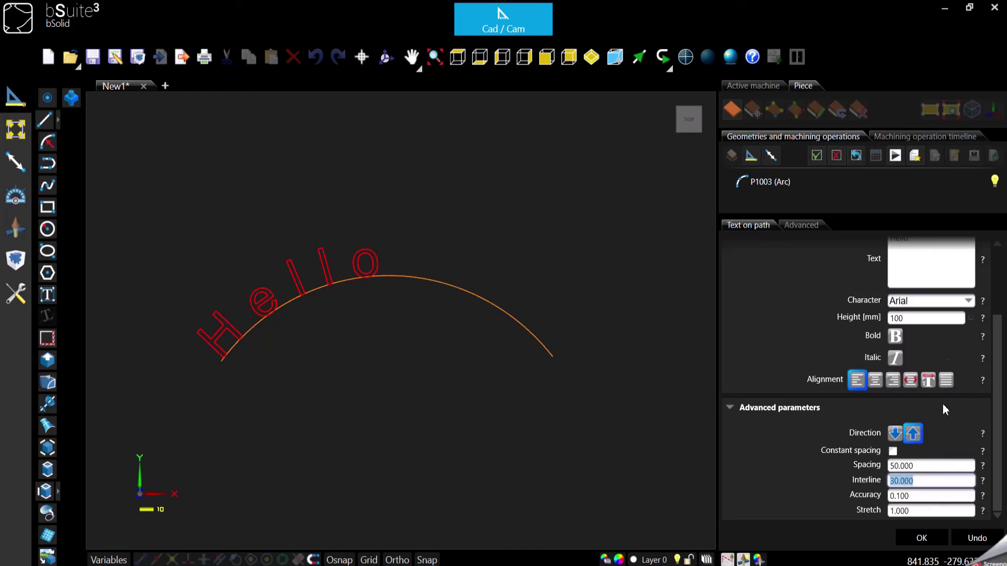
double_click(916, 496)
double_click(913, 511)
double_click(907, 495)
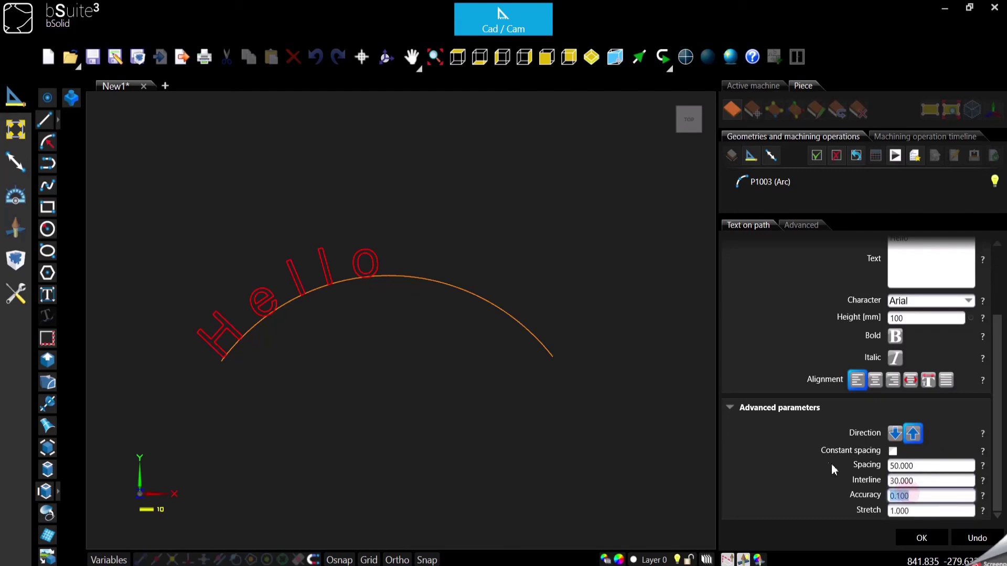
double_click(872, 479)
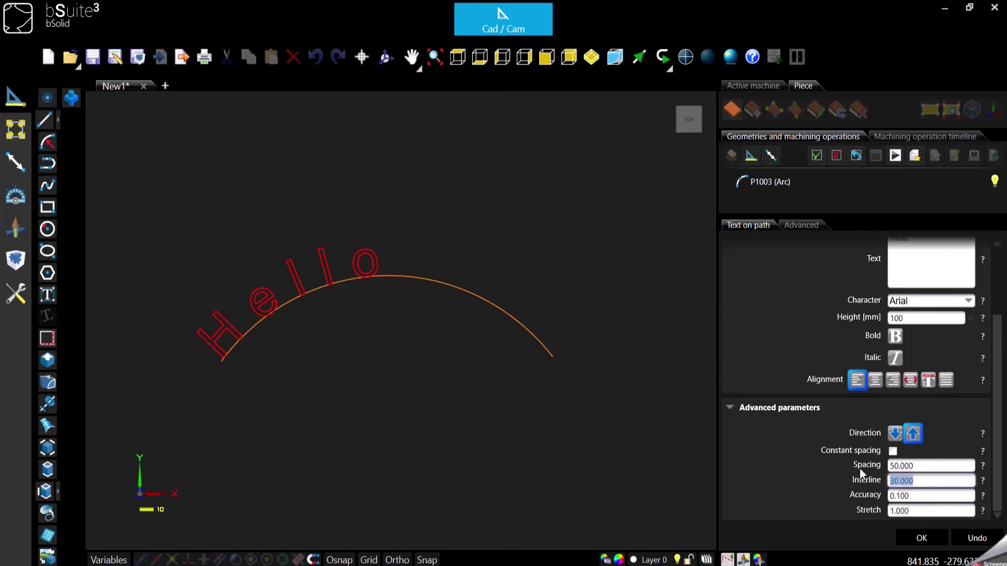
click(921, 537)
click(976, 539)
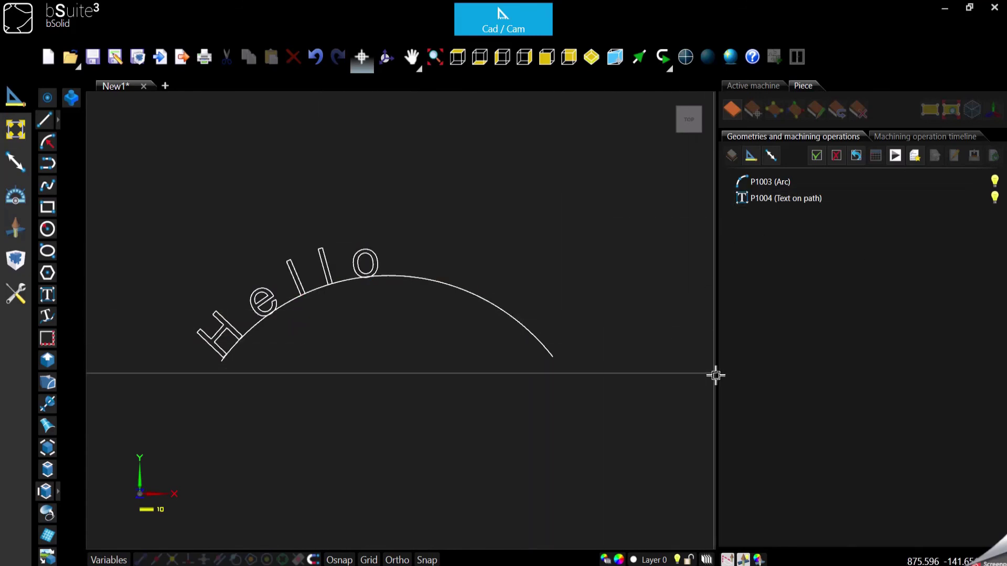
Step: Drag arc P1003's middle point below its endpoints so Hello curves downward
click(431, 278)
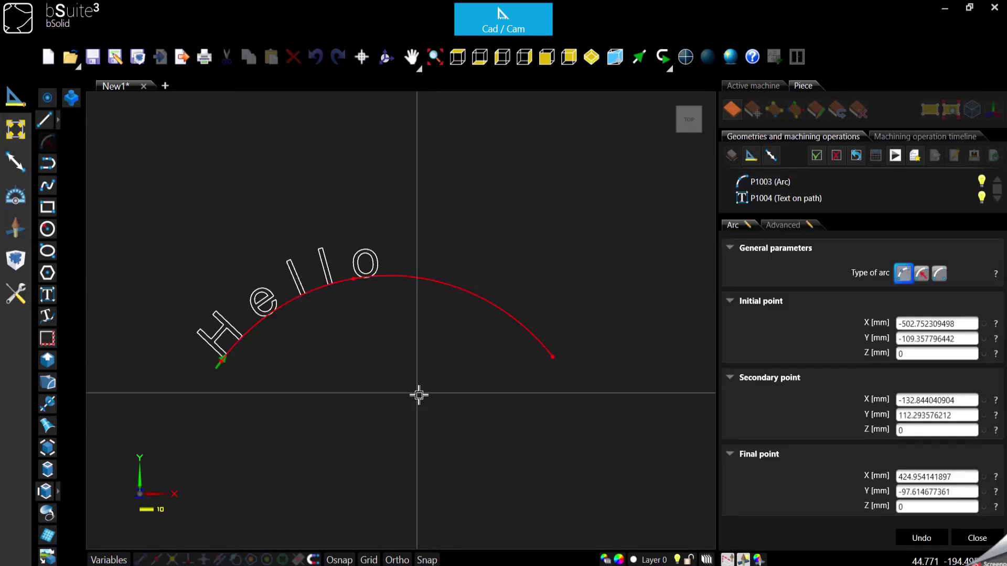
drag(355, 278, 272, 395)
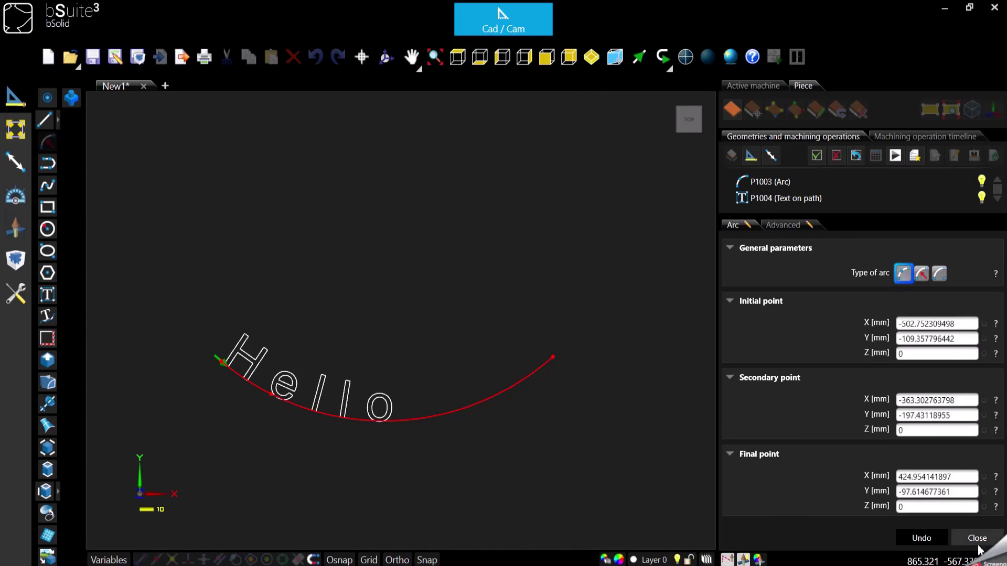
click(552, 484)
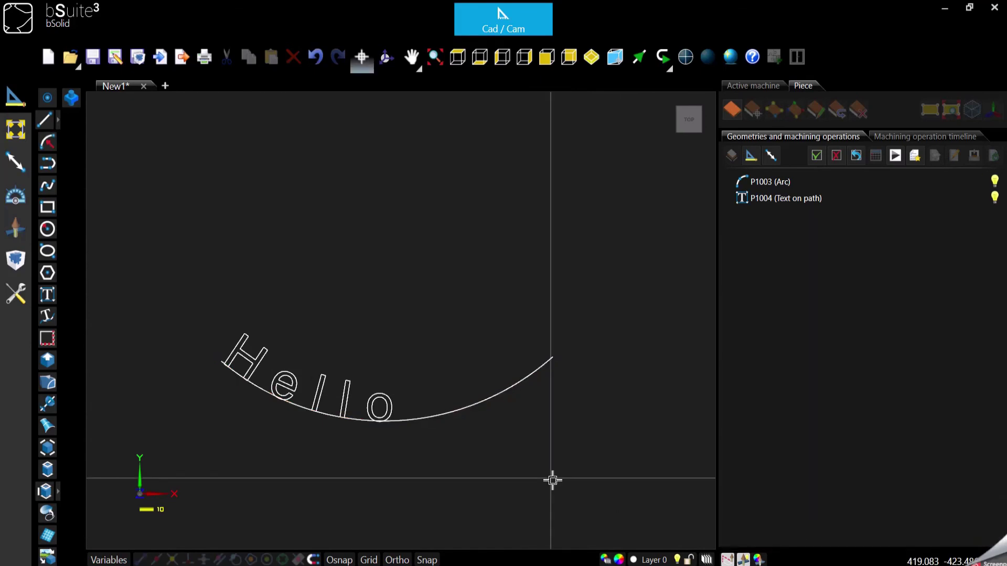
click(769, 199)
double_click(769, 198)
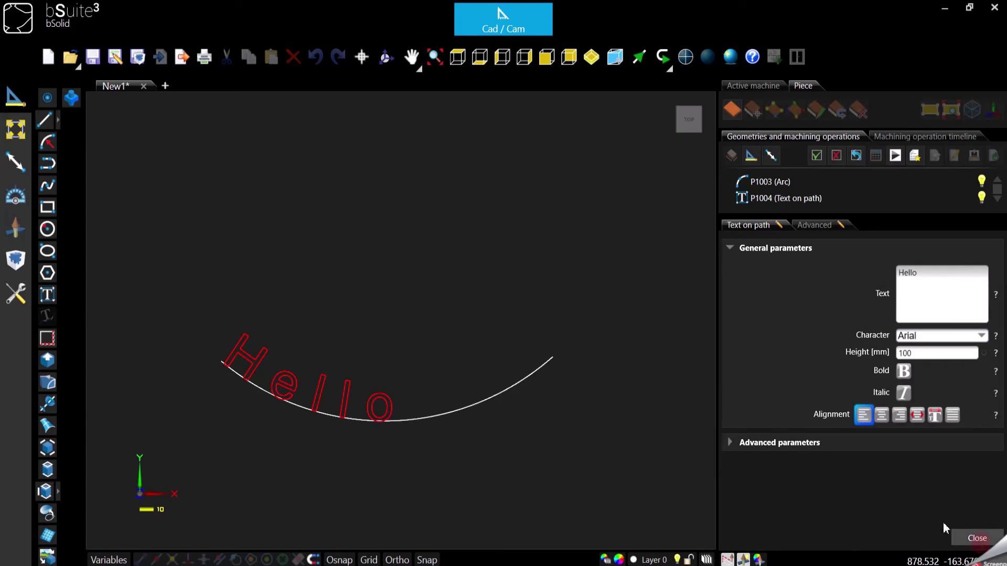
click(980, 538)
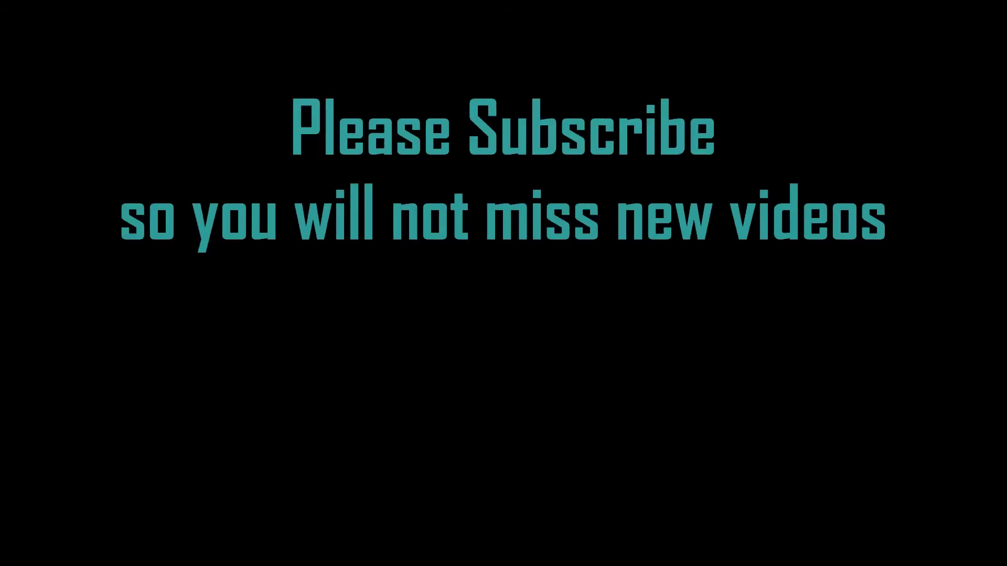